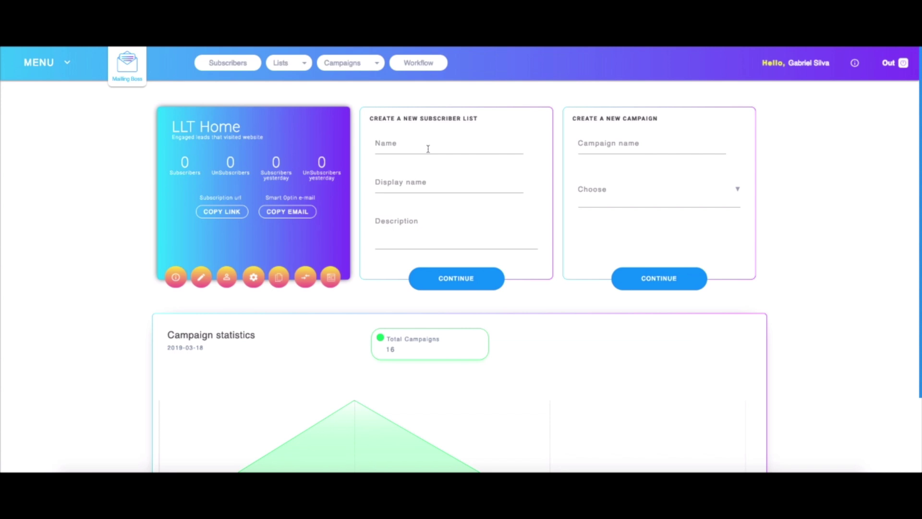
Create the subscriber list 'List Example' with display name 'List example' and continue.
click(428, 149)
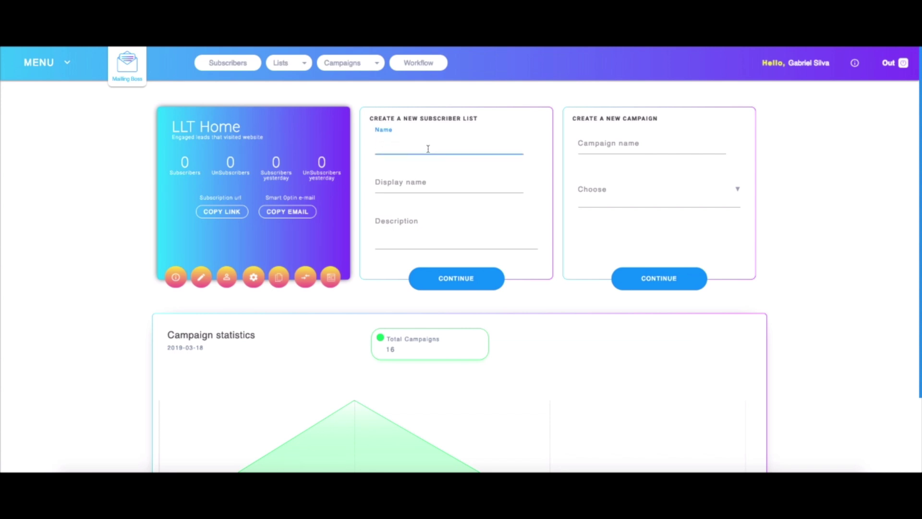
text(List Example)
click(449, 185)
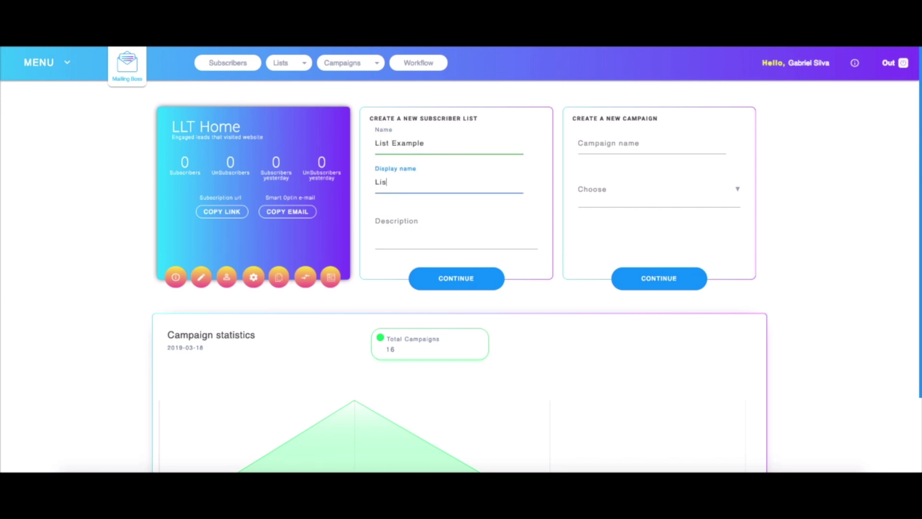
text(List example)
click(409, 224)
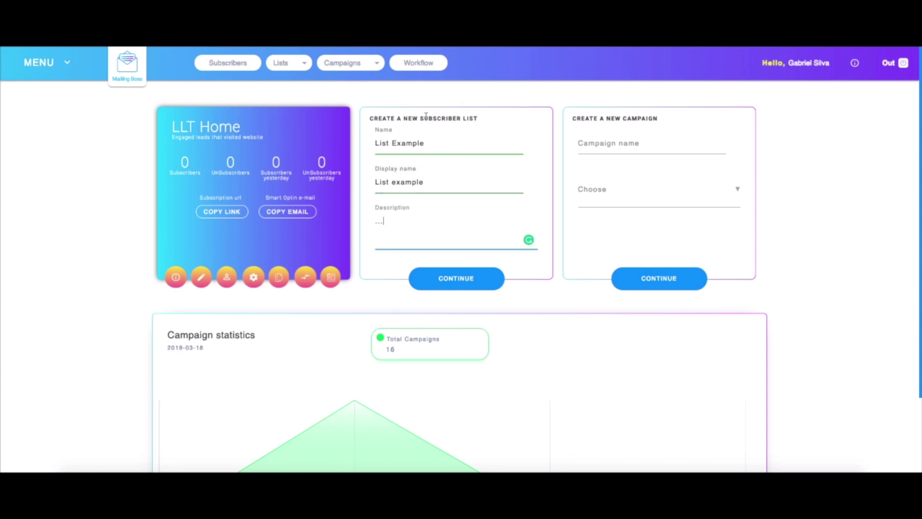
click(485, 282)
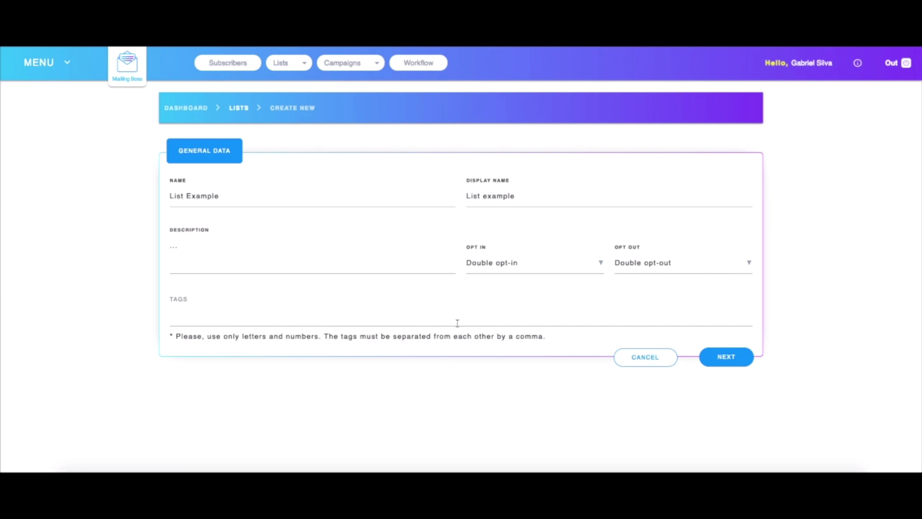
Save the list's general data and add a new text field to List Example.
click(725, 356)
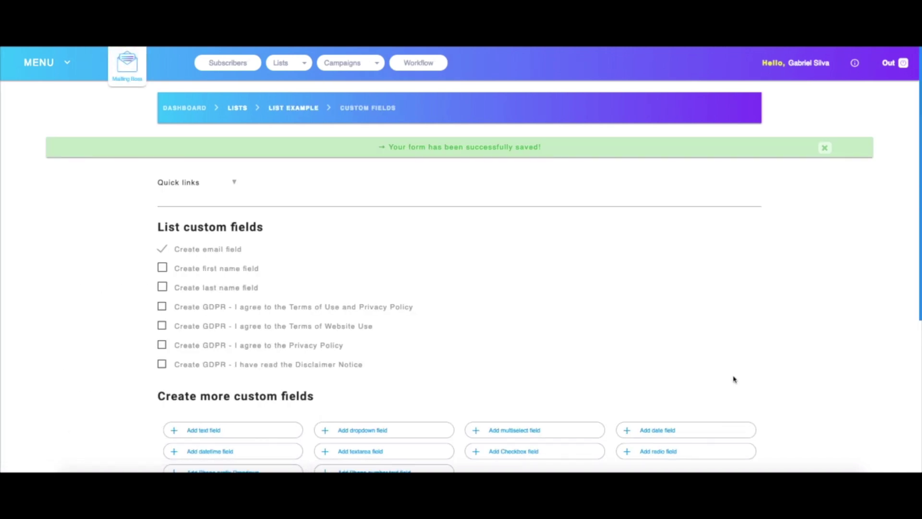
scroll(723, 374, down, 5)
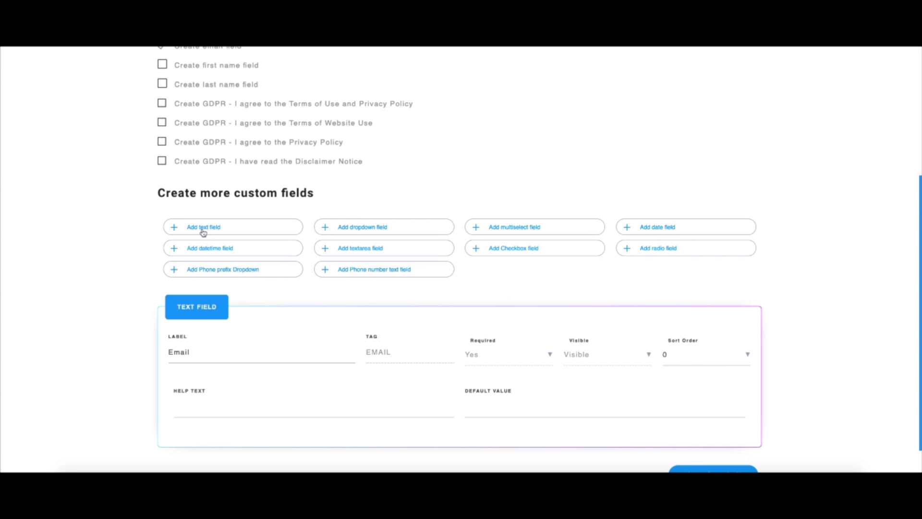
click(207, 231)
scroll(305, 270, down, 2)
scroll(307, 272, down, 1)
scroll(310, 275, down, 1)
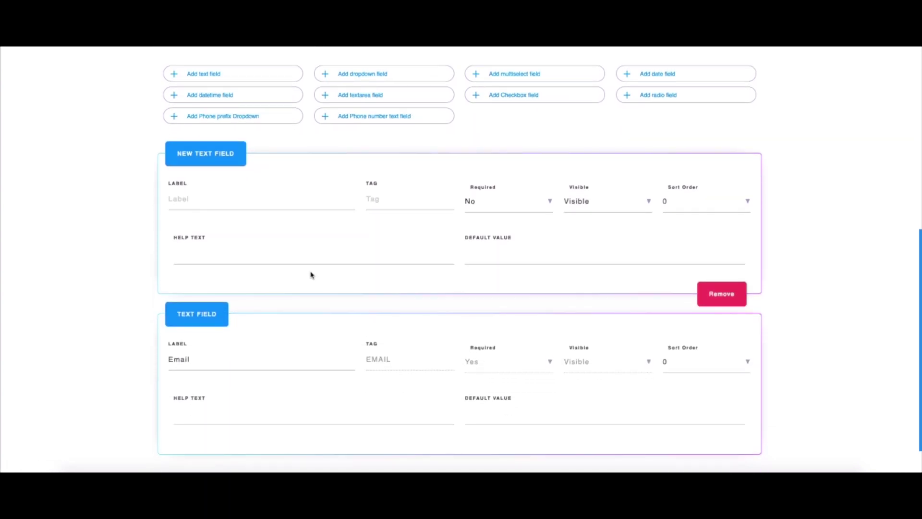
Label the new field City with tag CITY and set it to required.
click(235, 202)
text(City)
key(Tab)
scroll(365, 171, down, 1)
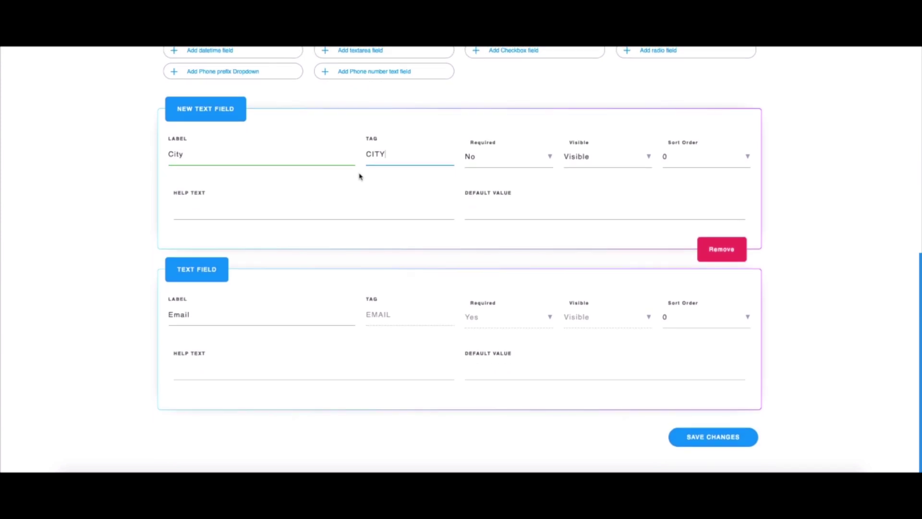
double_click(399, 155)
click(410, 196)
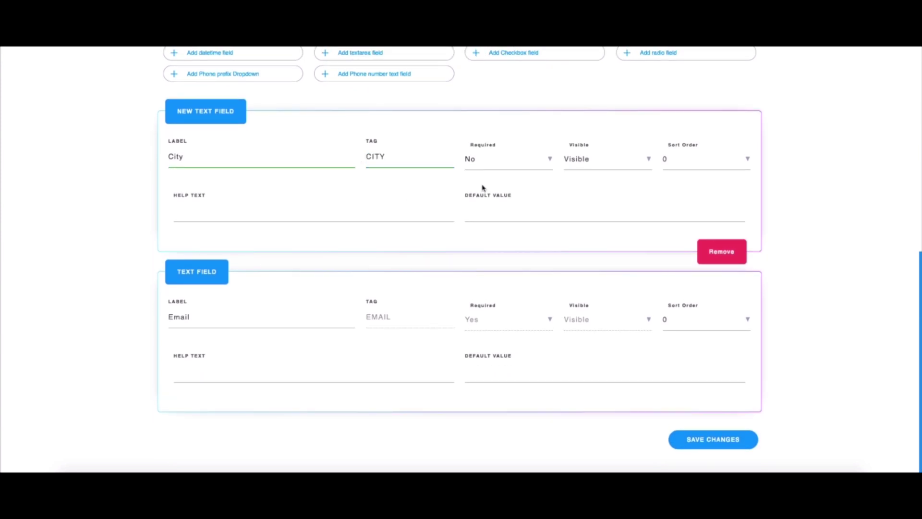
click(491, 164)
click(491, 162)
Review the City label and tag text and focus the field's help text.
drag(219, 157, 159, 156)
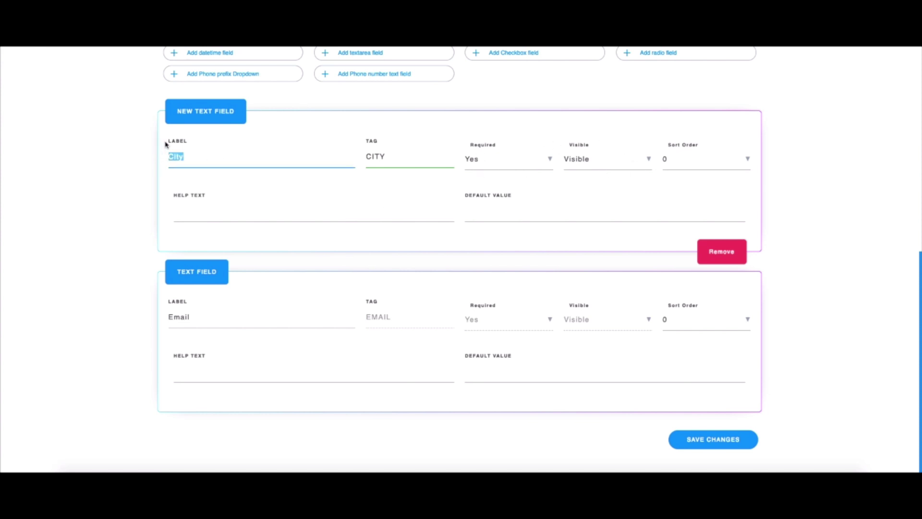
click(201, 146)
drag(399, 155, 364, 141)
scroll(425, 216, up, 1)
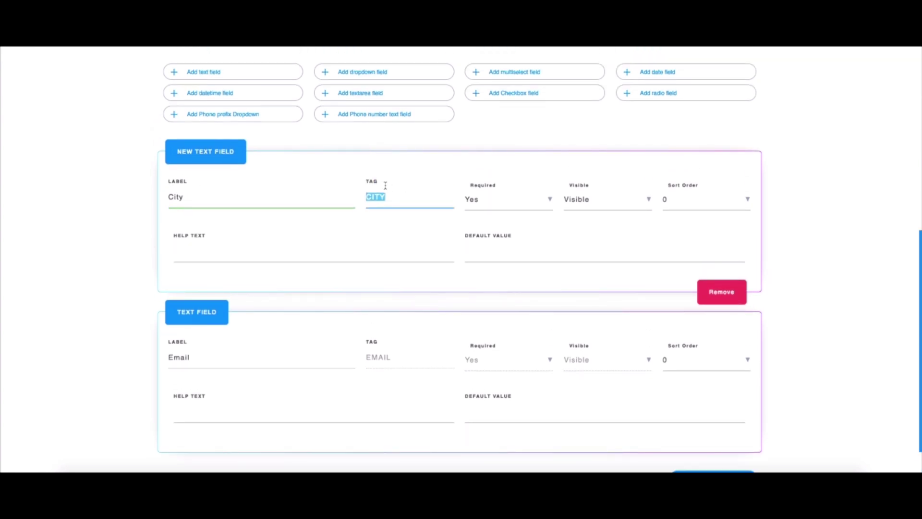
scroll(385, 185, down, 1)
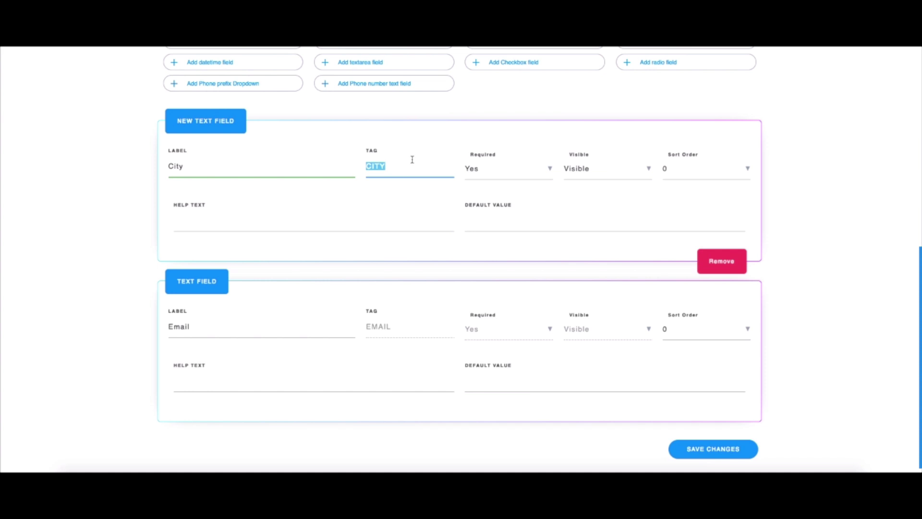
click(414, 211)
scroll(413, 211, down, 1)
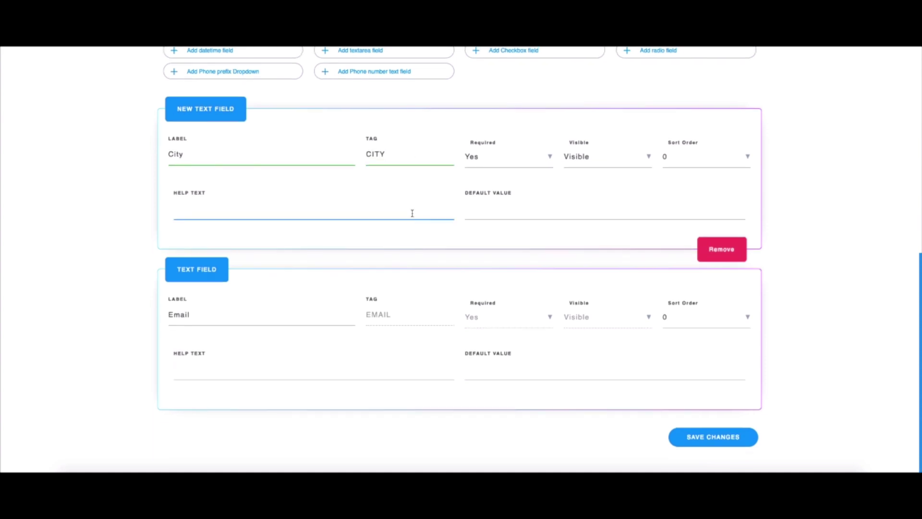
Save the new City custom field on List Example.
click(749, 449)
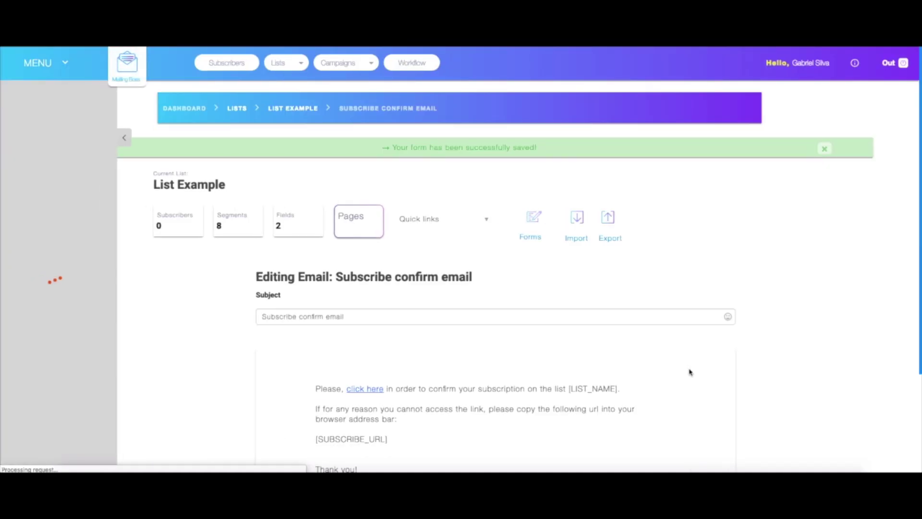
scroll(523, 308, down, 2)
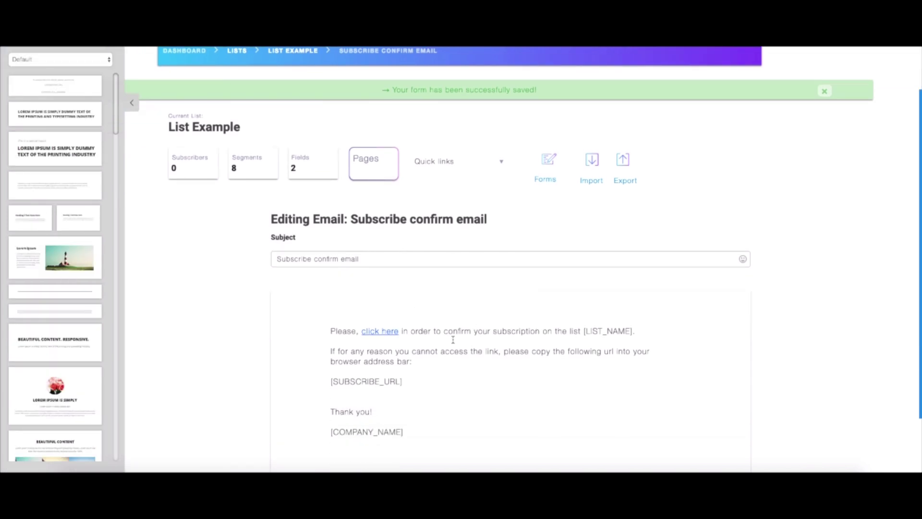
scroll(470, 341, up, 2)
mouse_move(295, 69)
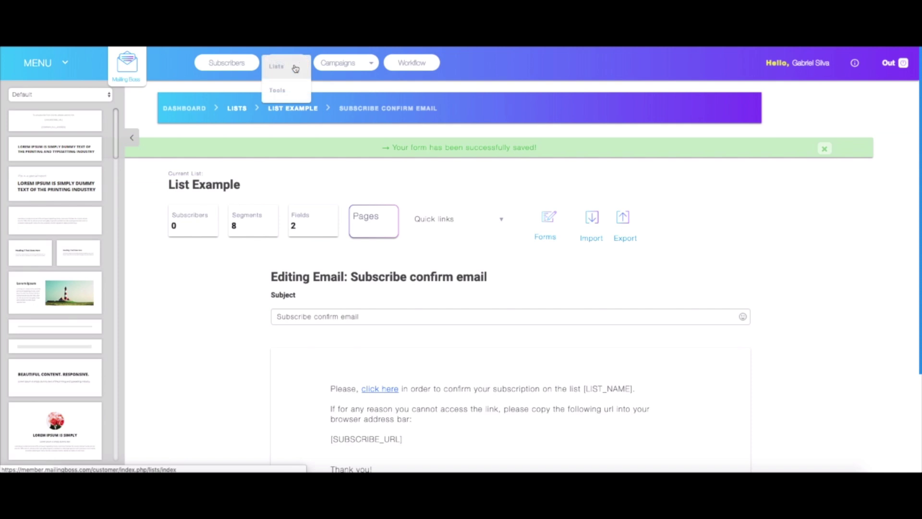
Go to the lists overview and open the E-mail Marketing list's fields.
click(291, 71)
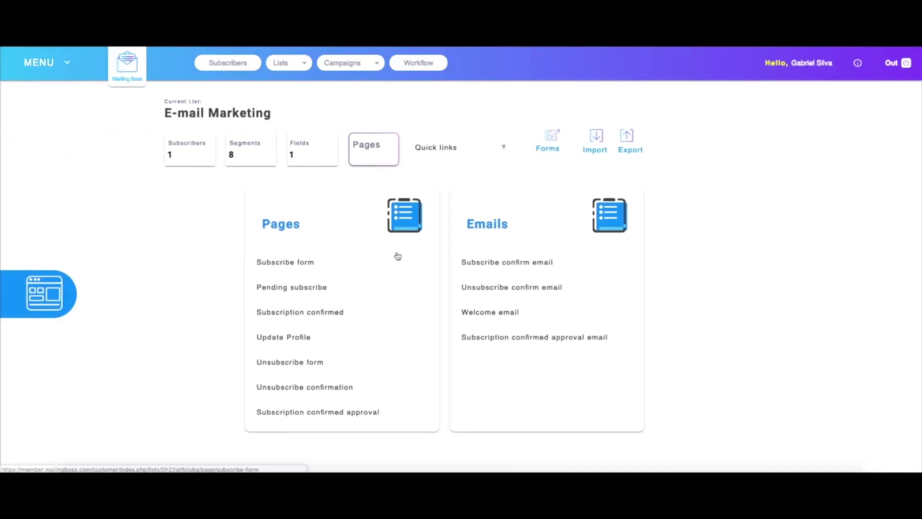
click(305, 154)
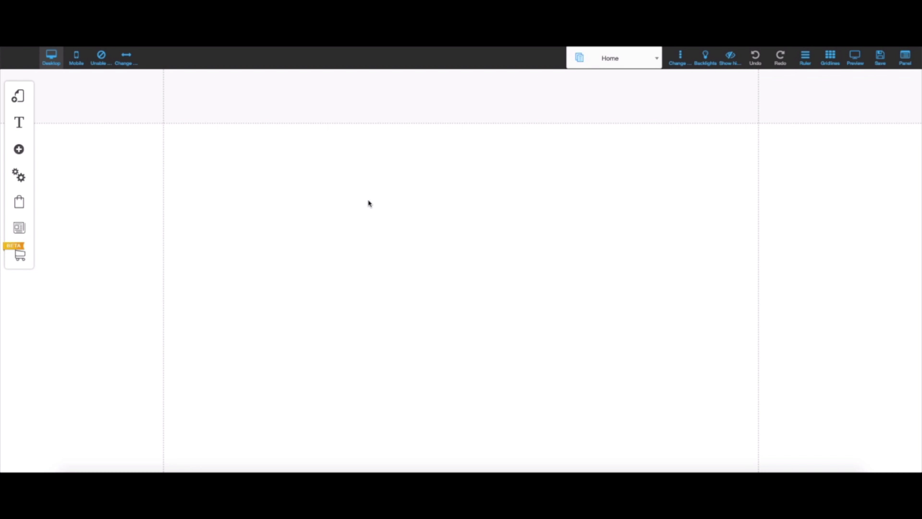
Browse the blank page layouts in My Layouts, then close the chooser without adding one.
click(23, 102)
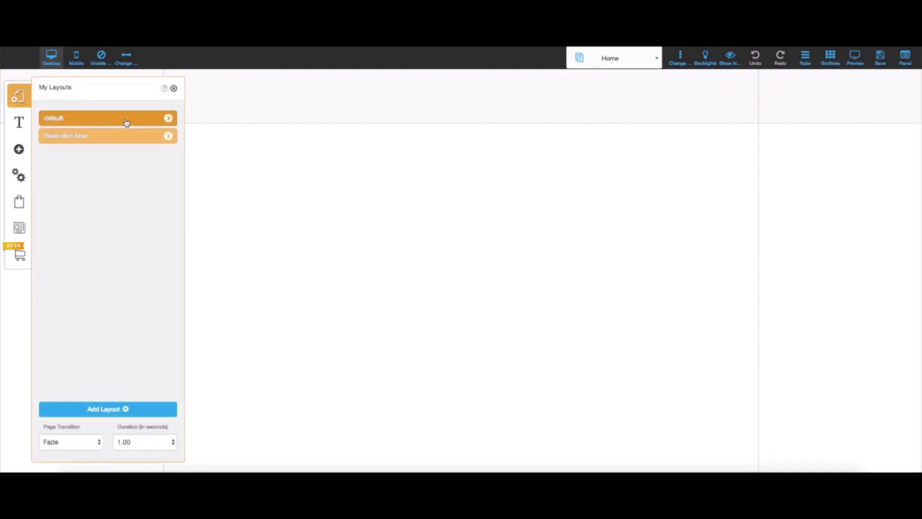
click(95, 410)
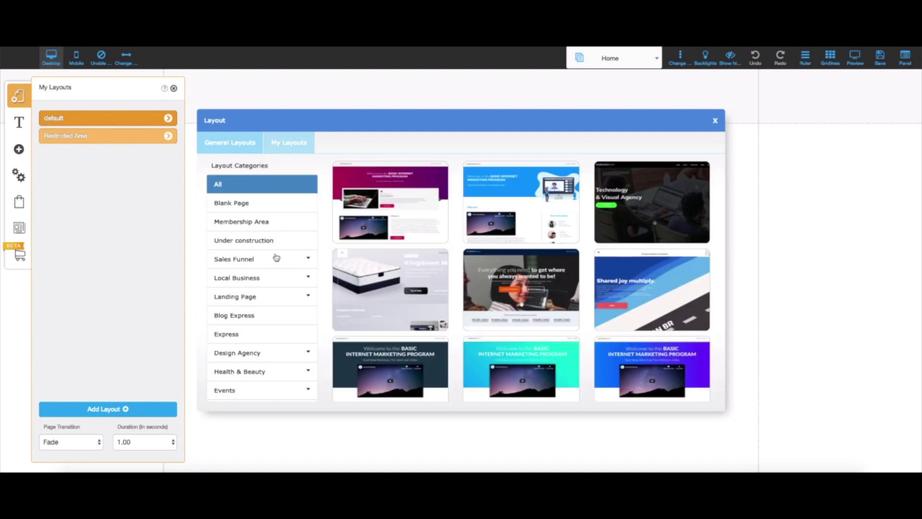
click(220, 207)
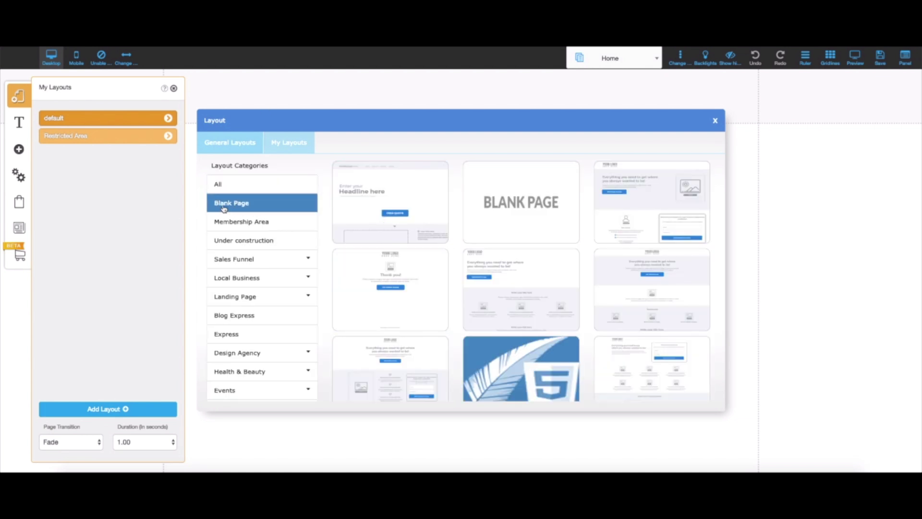
mouse_move(498, 207)
click(533, 209)
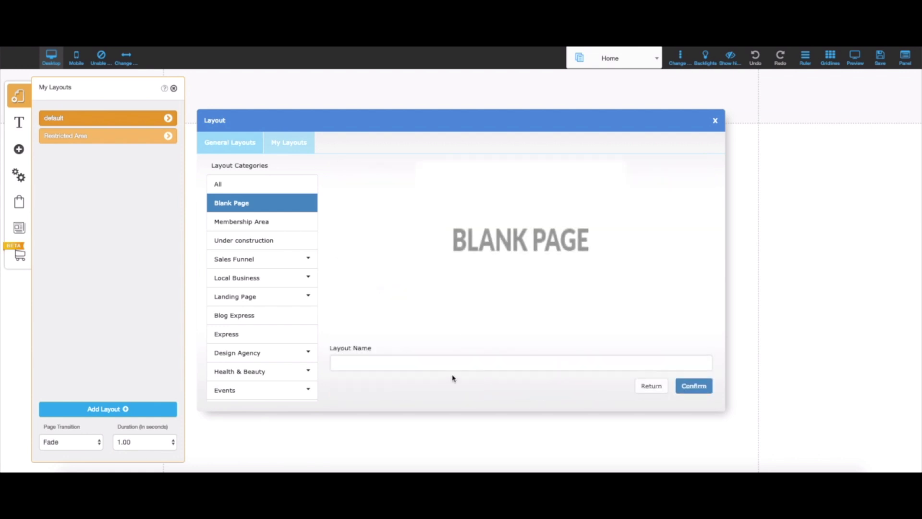
click(715, 120)
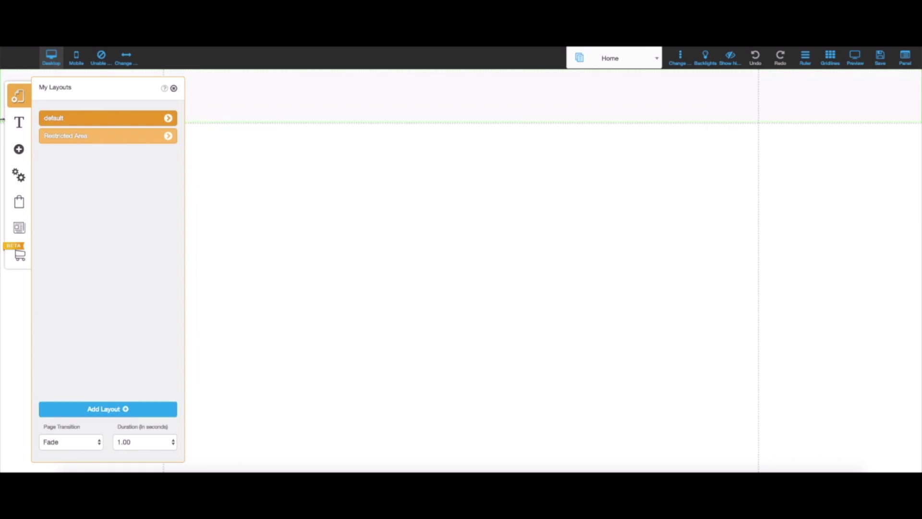
Switch from the Restricted Area layout to the default layout's Home page.
click(75, 144)
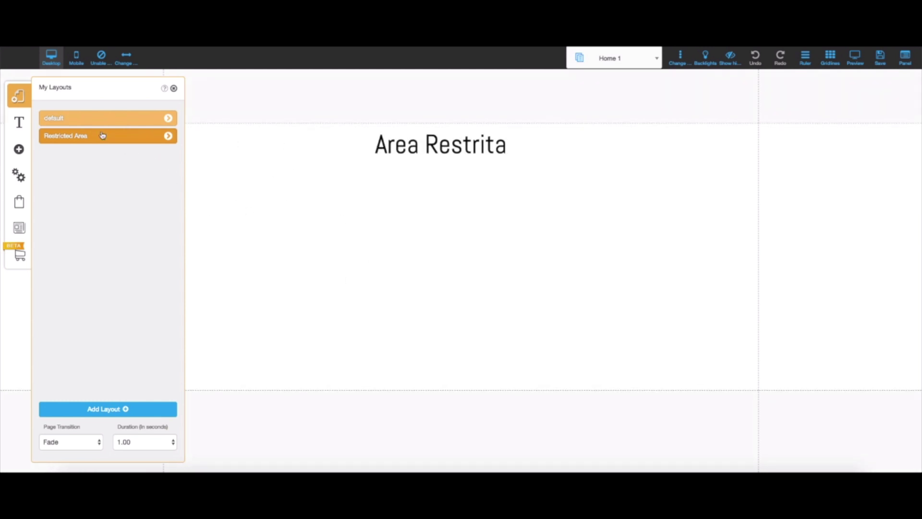
click(83, 118)
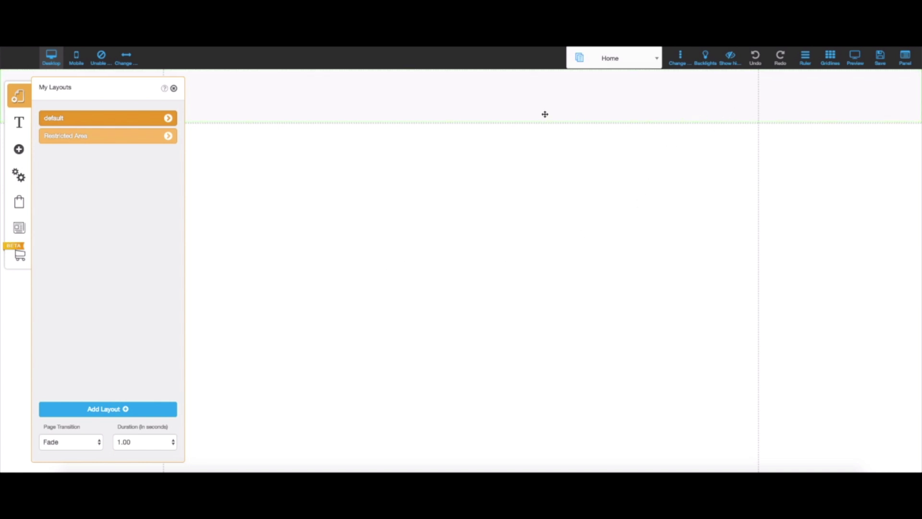
click(128, 144)
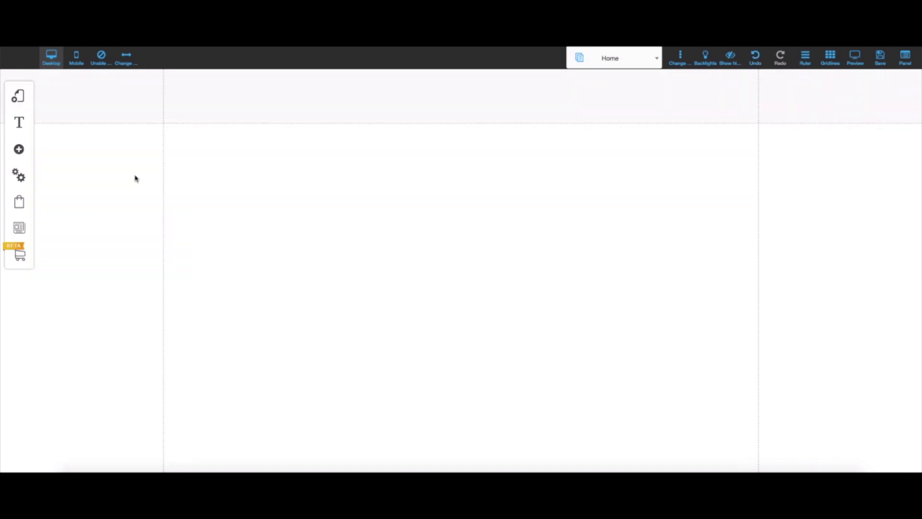
Add a Log In - Register login button and place it in the top header strip.
click(24, 152)
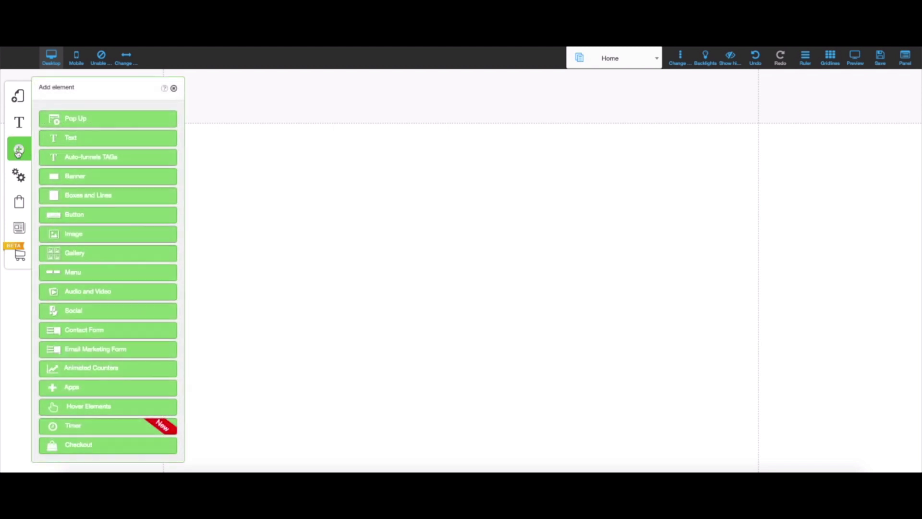
scroll(130, 231, down, 2)
scroll(130, 231, down, 2)
scroll(129, 231, up, 3)
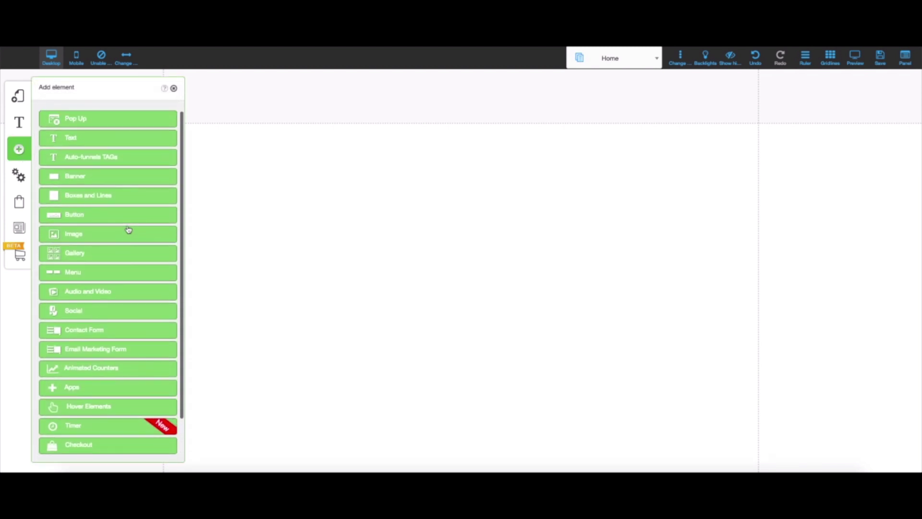
click(68, 220)
scroll(159, 252, down, 12)
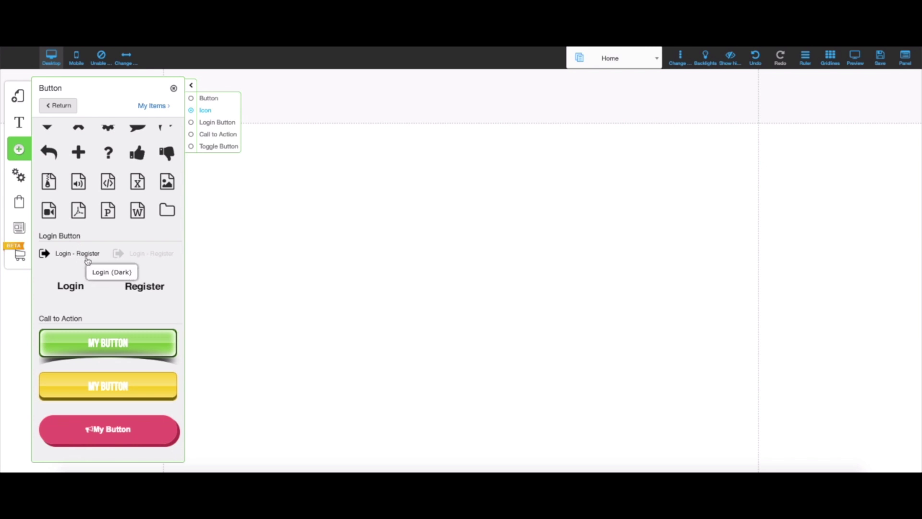
click(73, 264)
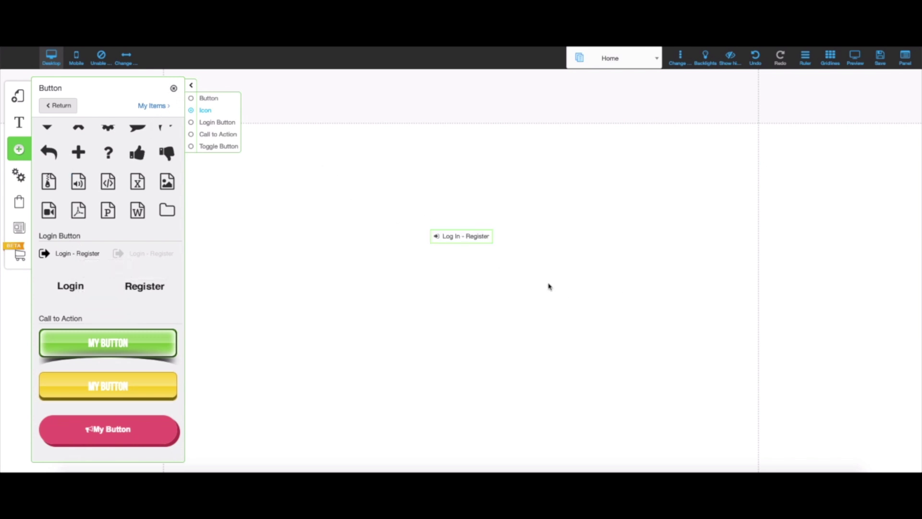
drag(478, 236, 721, 110)
click(550, 380)
Set the login button's after-login action to link to the Home 1 page.
click(713, 110)
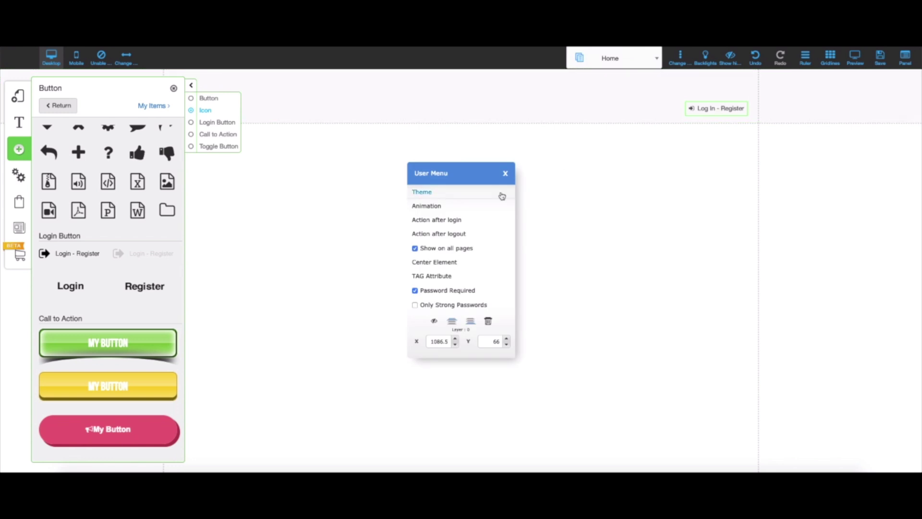
click(438, 222)
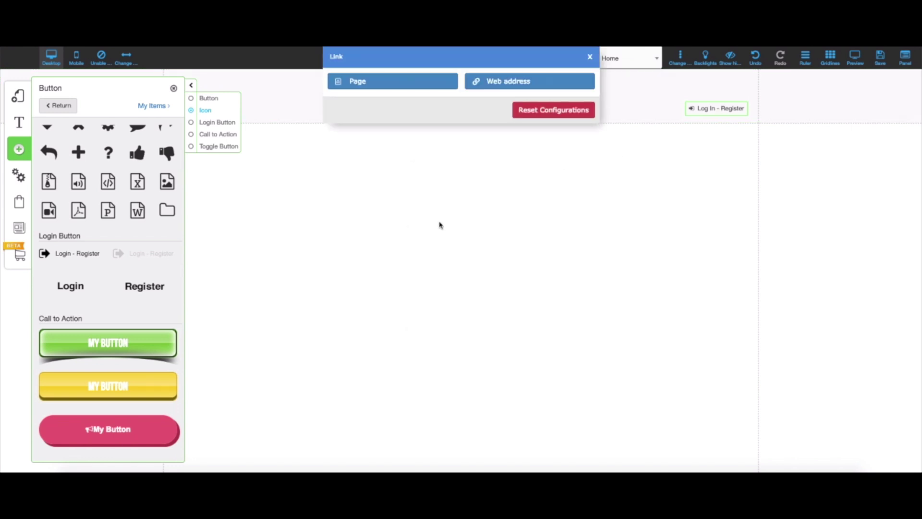
click(371, 90)
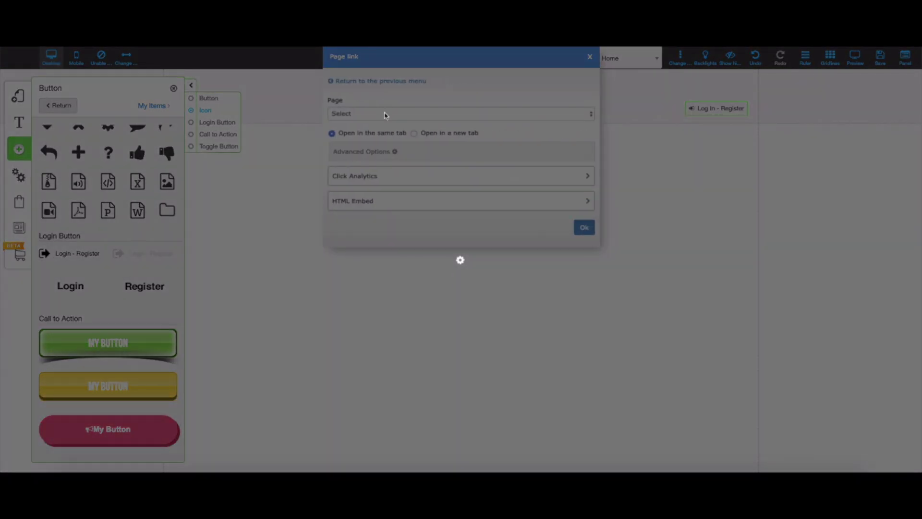
click(385, 116)
click(352, 130)
click(583, 228)
Check the site page list and the login button's settings again.
click(635, 60)
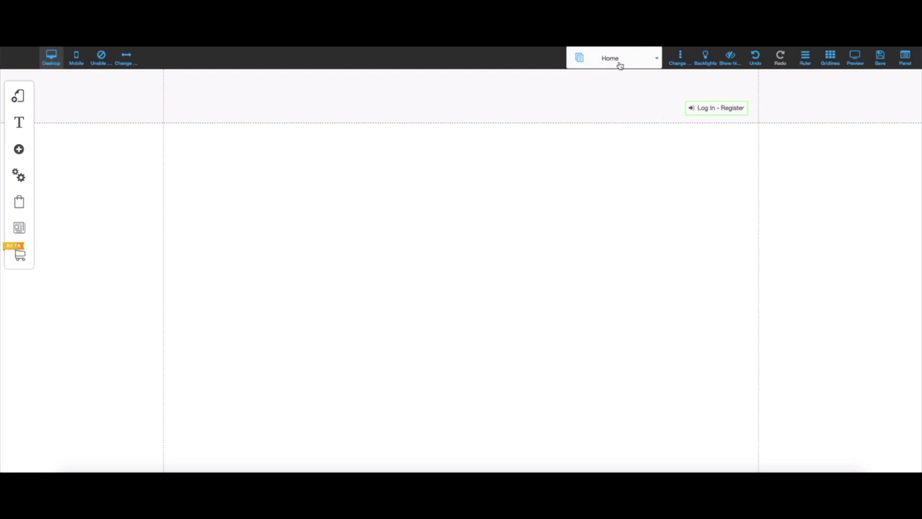
click(695, 107)
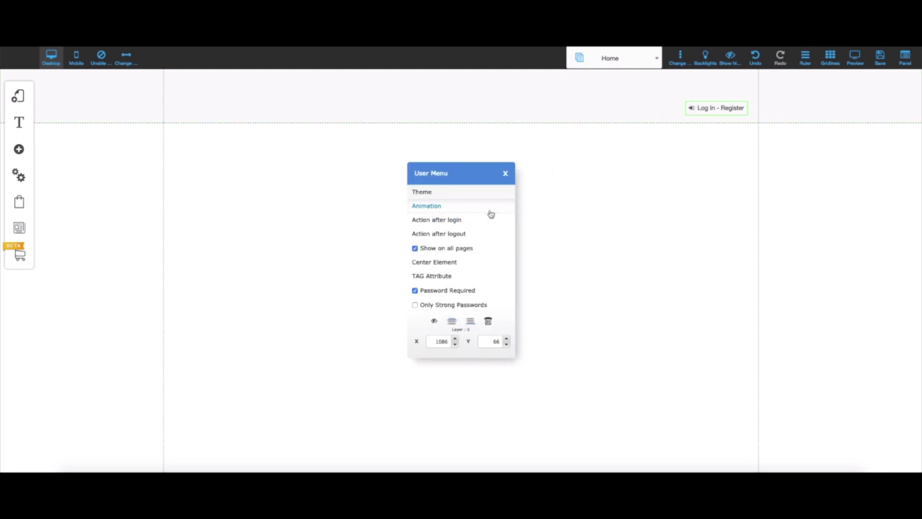
click(506, 173)
click(598, 60)
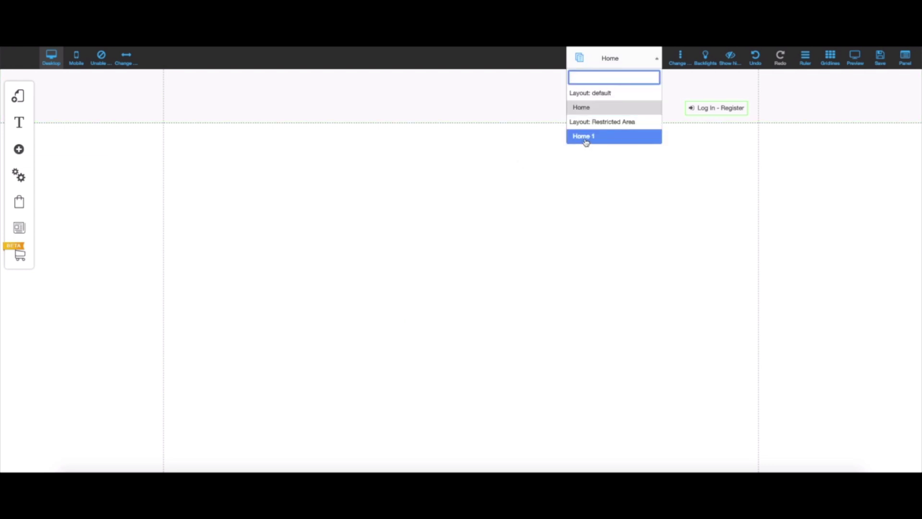
Open the Restricted Area layout's access settings and enter the area's name.
click(602, 62)
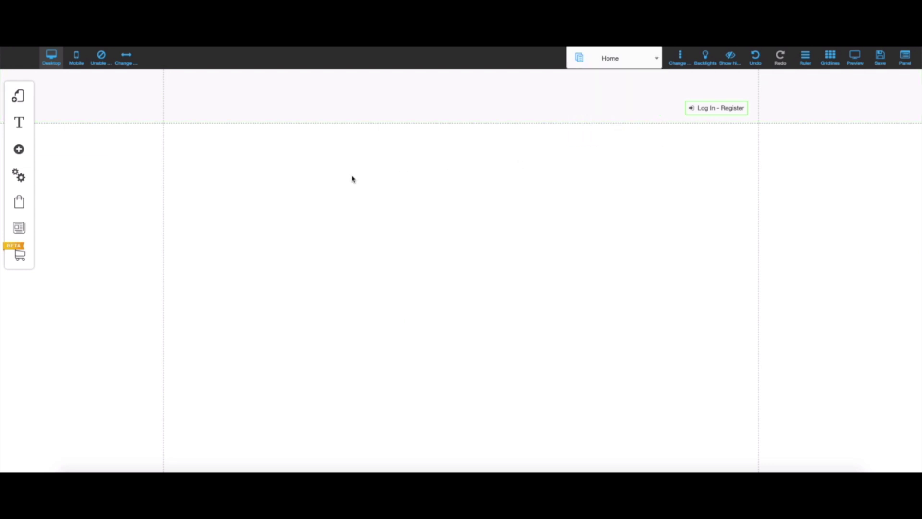
click(18, 96)
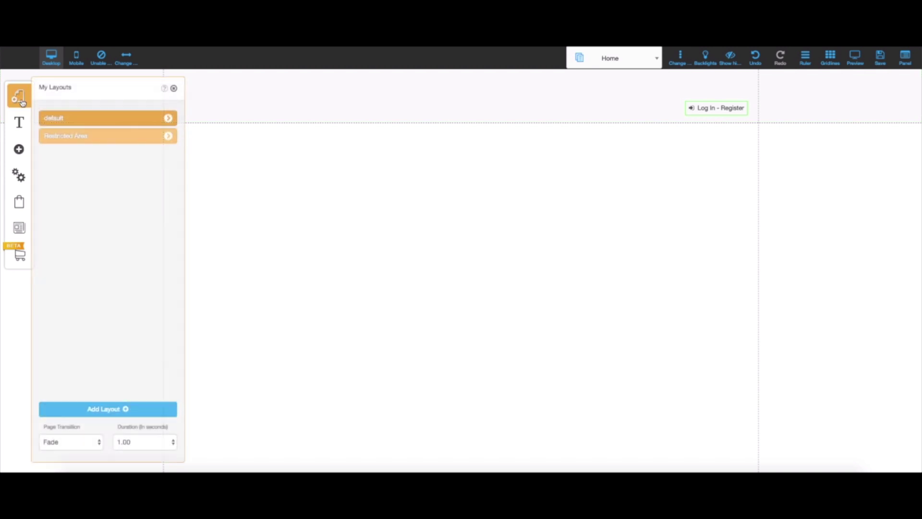
click(166, 138)
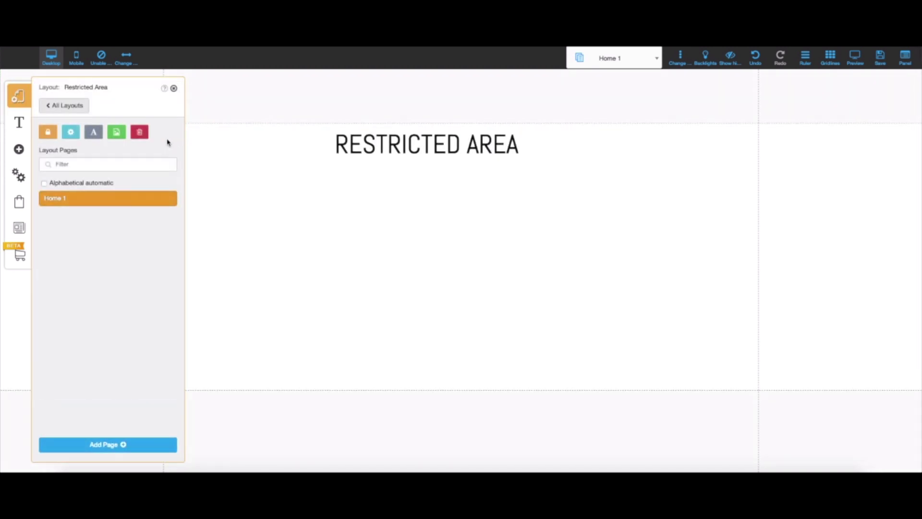
click(48, 135)
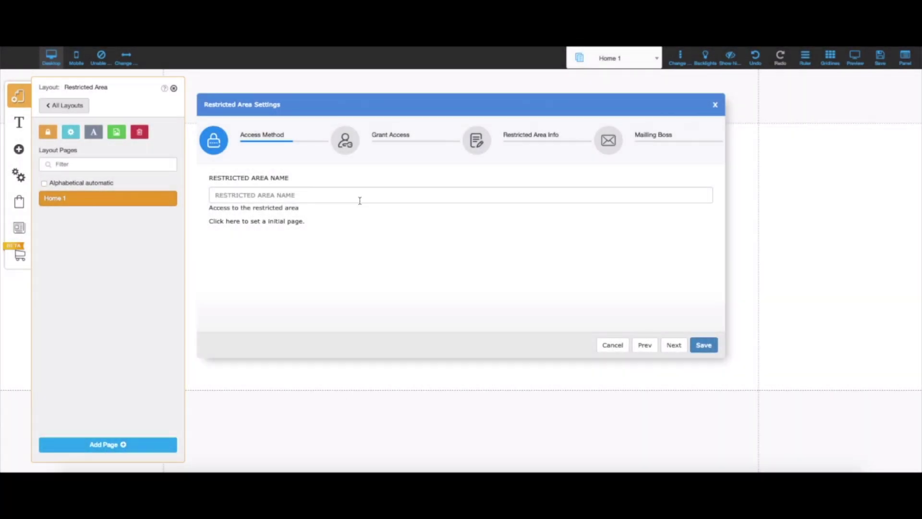
click(361, 198)
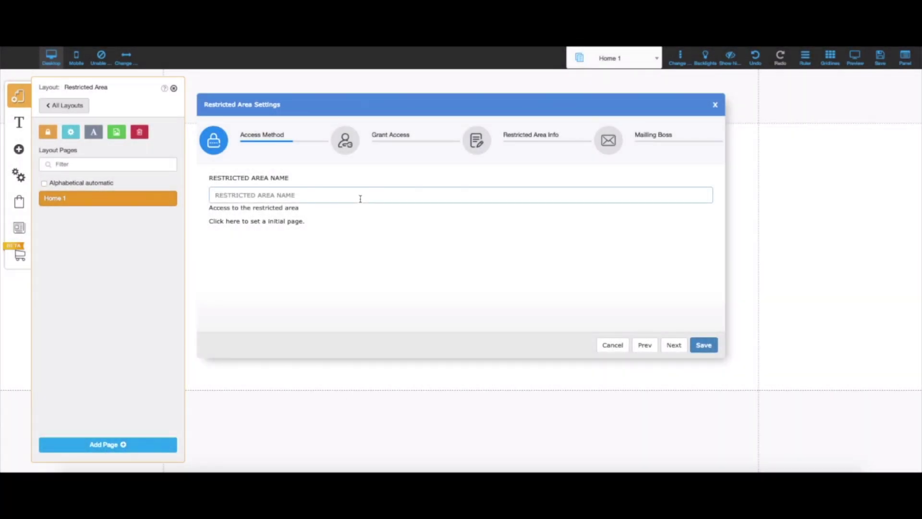
text(RESTRICTED AREA)
click(673, 345)
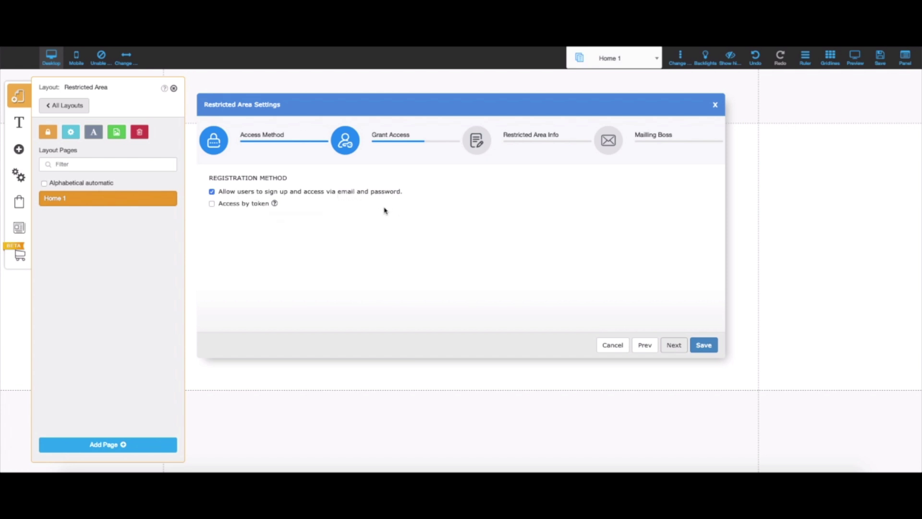
Grant access after manual payment, register members into List Example, defer checkout, and save.
click(672, 347)
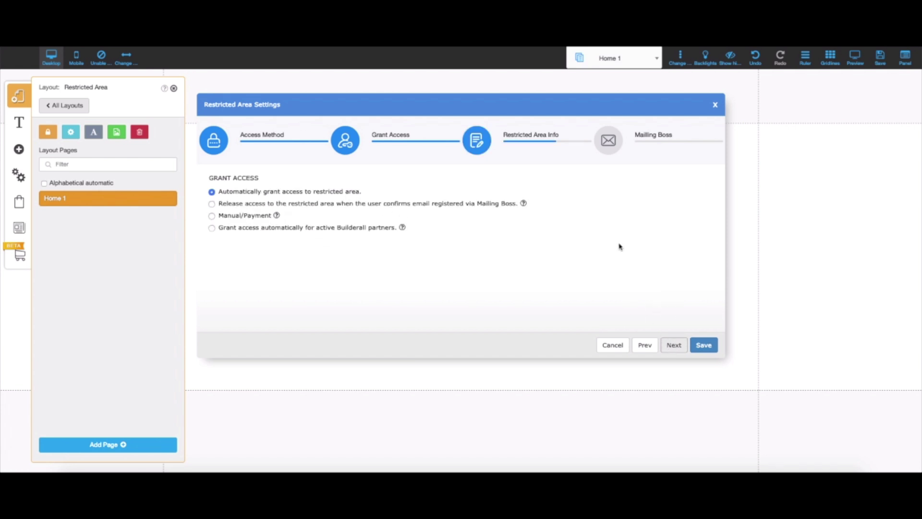
click(263, 217)
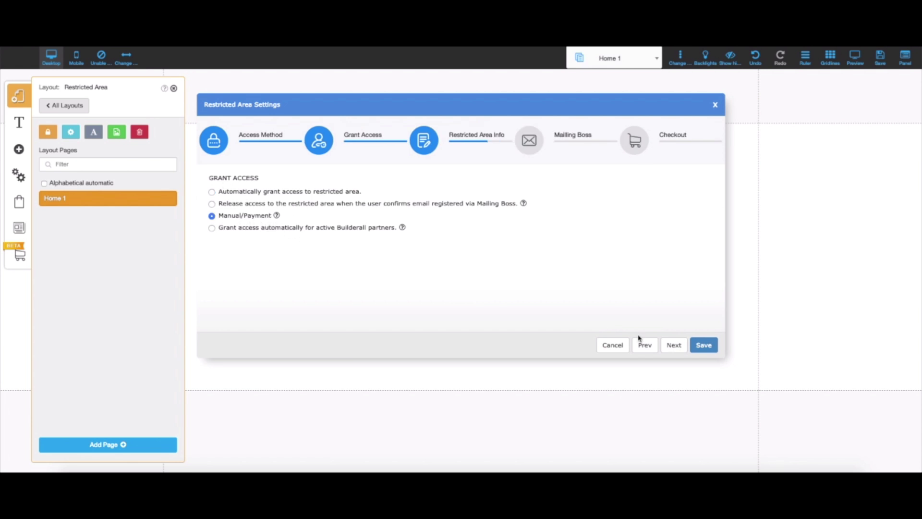
click(670, 346)
scroll(357, 257, down, 1)
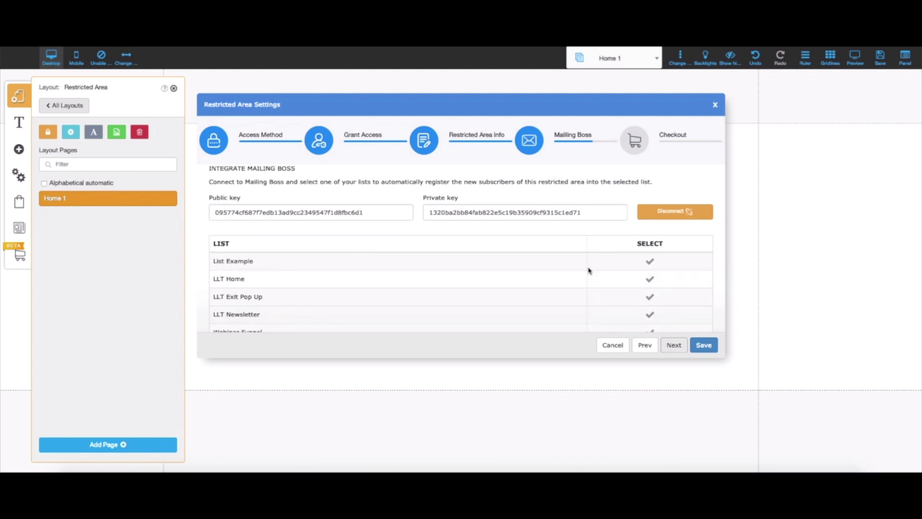
click(651, 263)
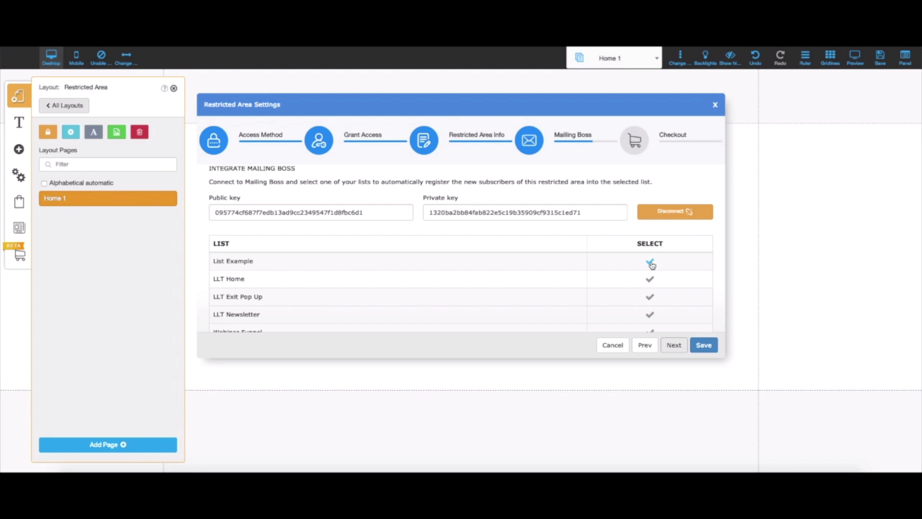
click(680, 347)
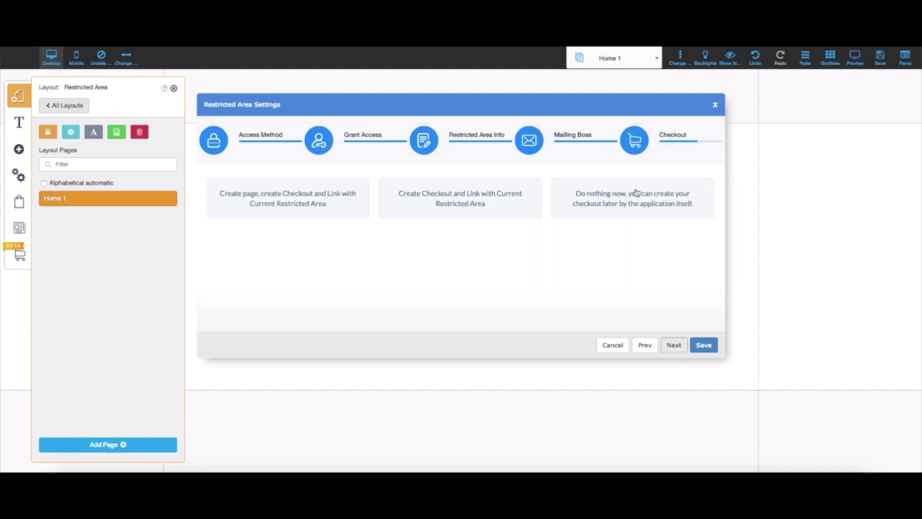
click(583, 206)
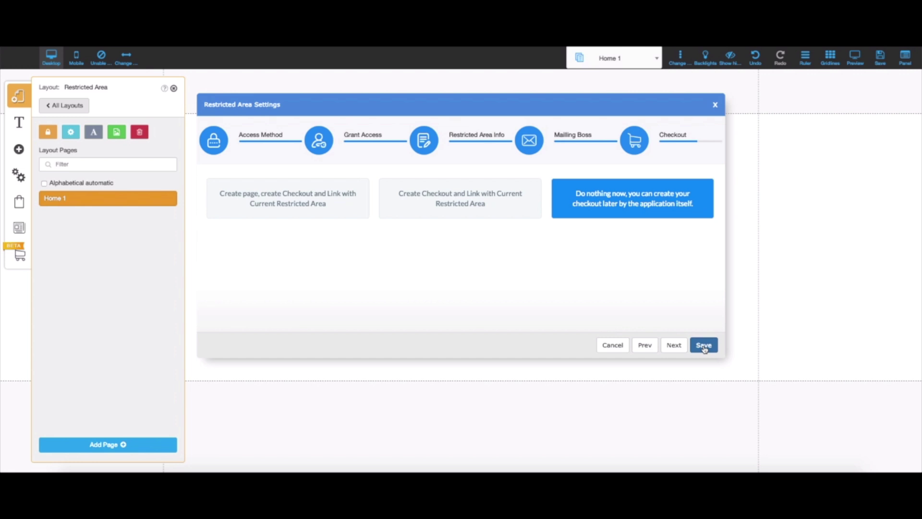
click(704, 345)
Add a required City registration field tagged CITY in Manage User Registration Fields and save.
click(517, 290)
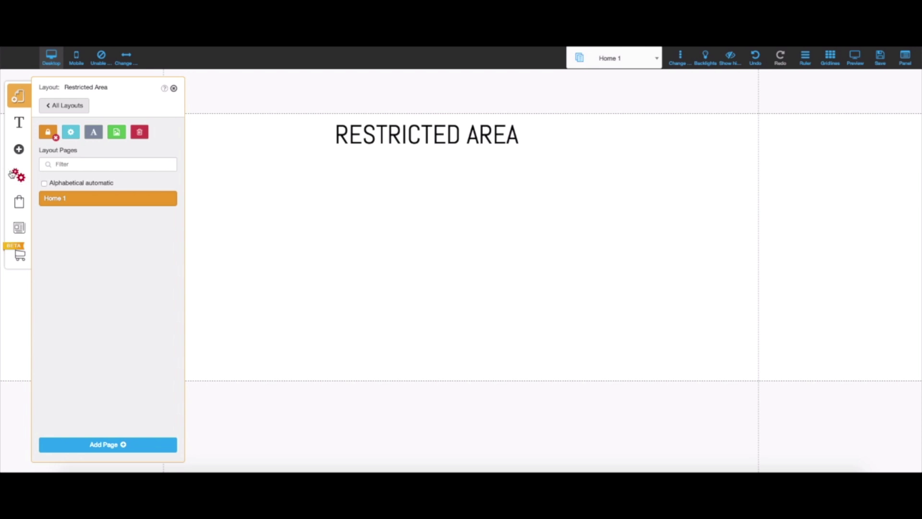
click(21, 179)
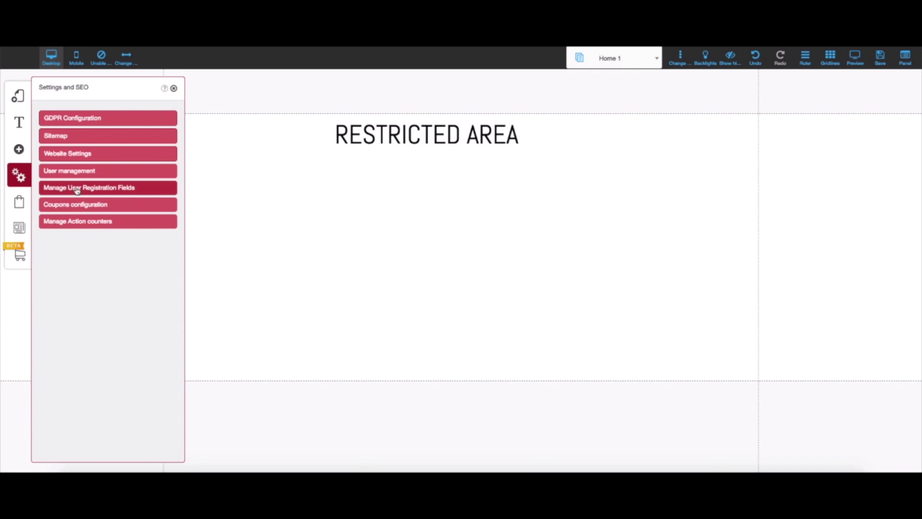
click(97, 191)
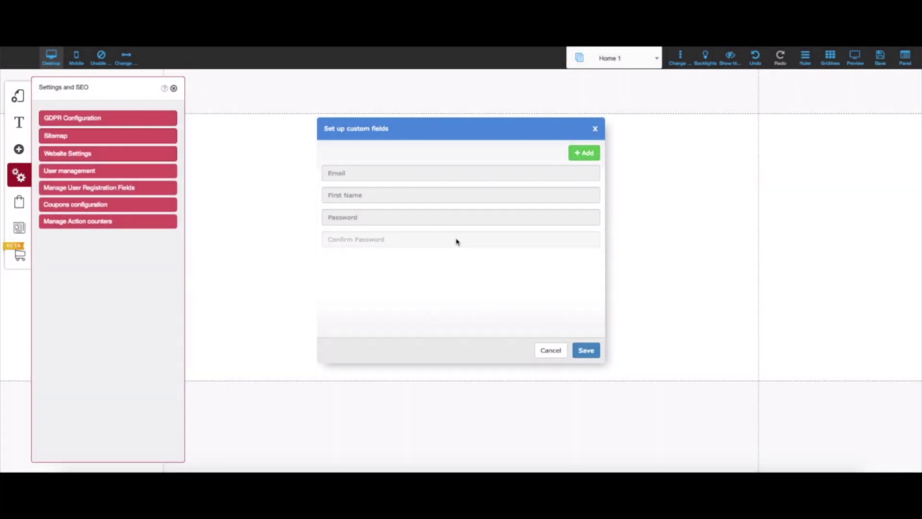
click(591, 159)
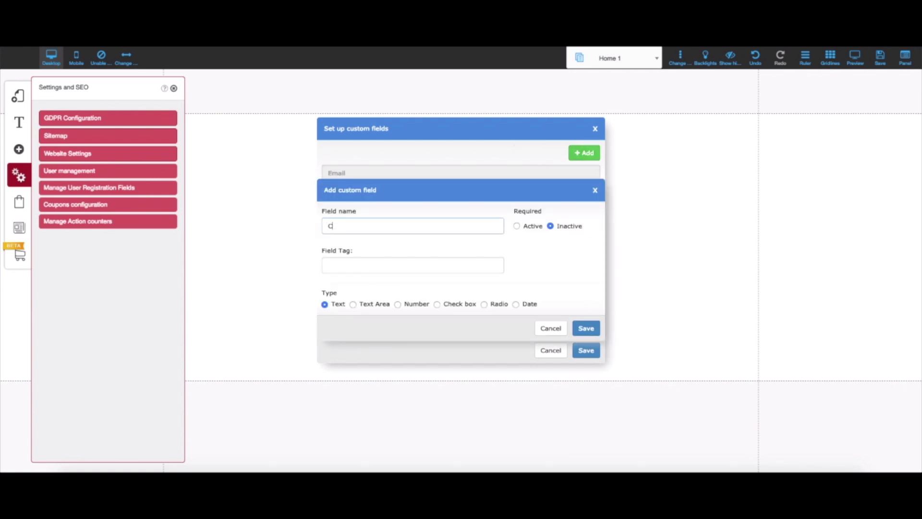
click(413, 265)
click(518, 227)
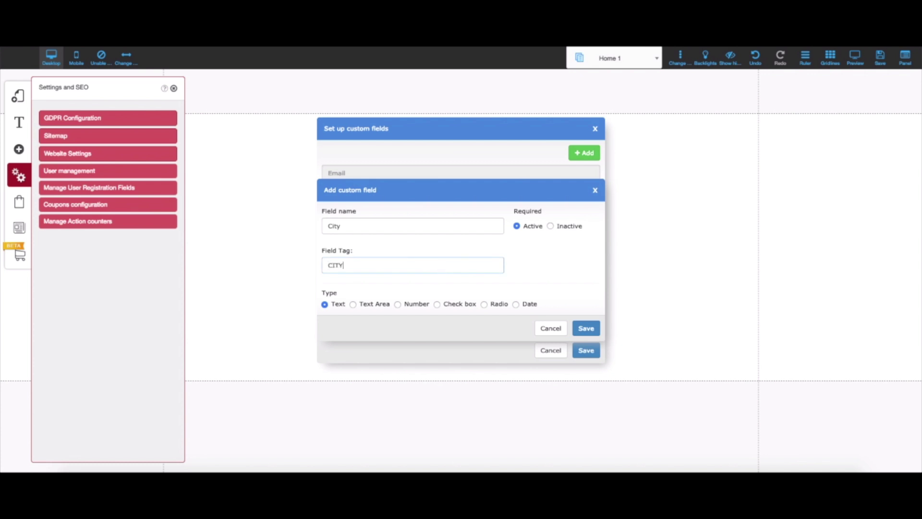
click(583, 327)
click(584, 329)
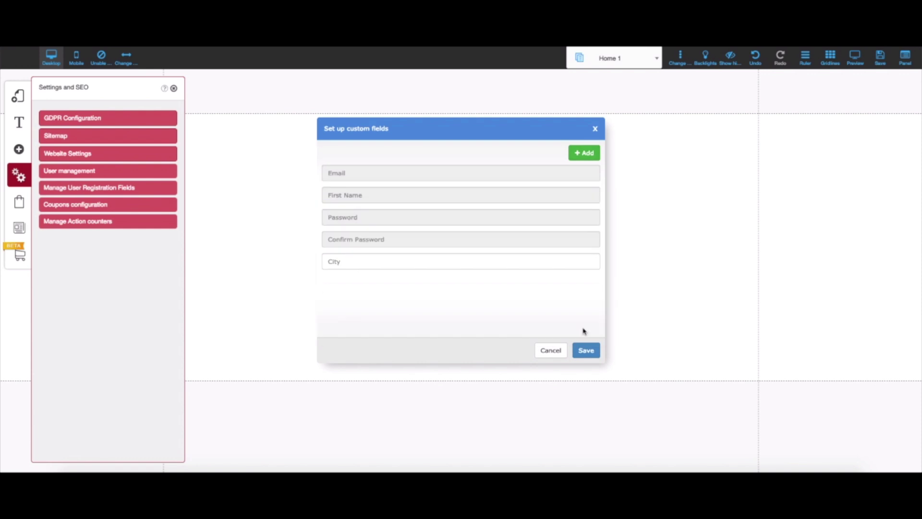
click(586, 352)
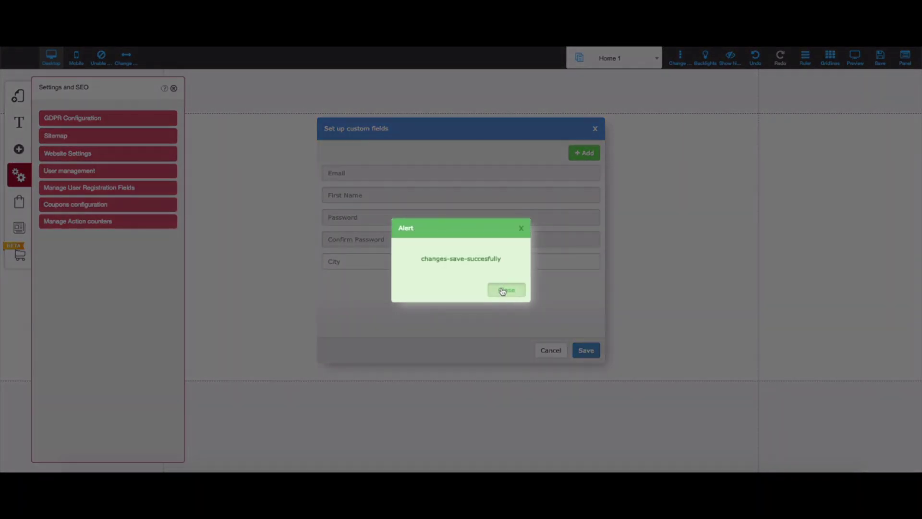
click(503, 289)
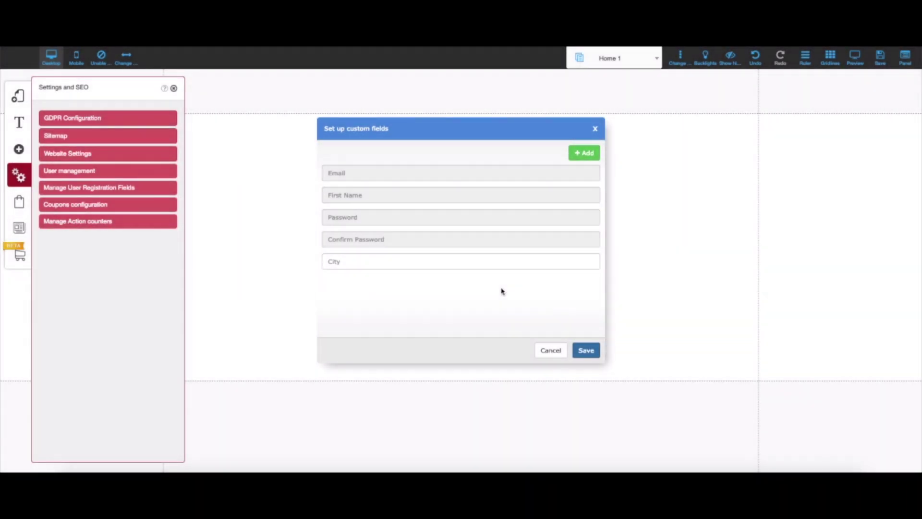
click(596, 129)
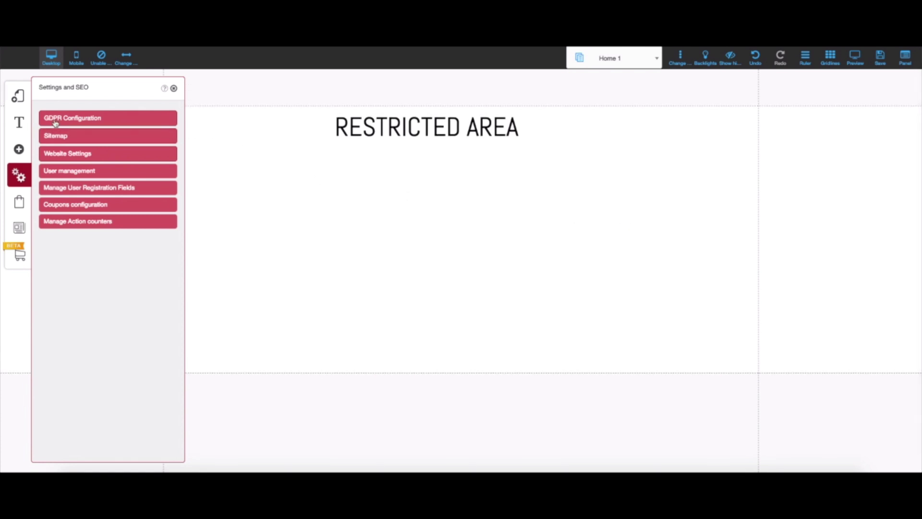
Switch to the default layout's Home page.
click(18, 98)
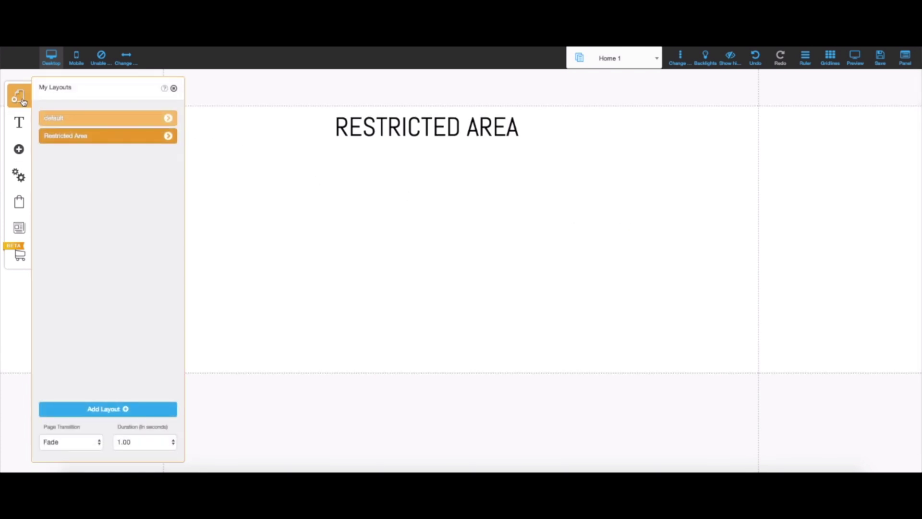
click(62, 119)
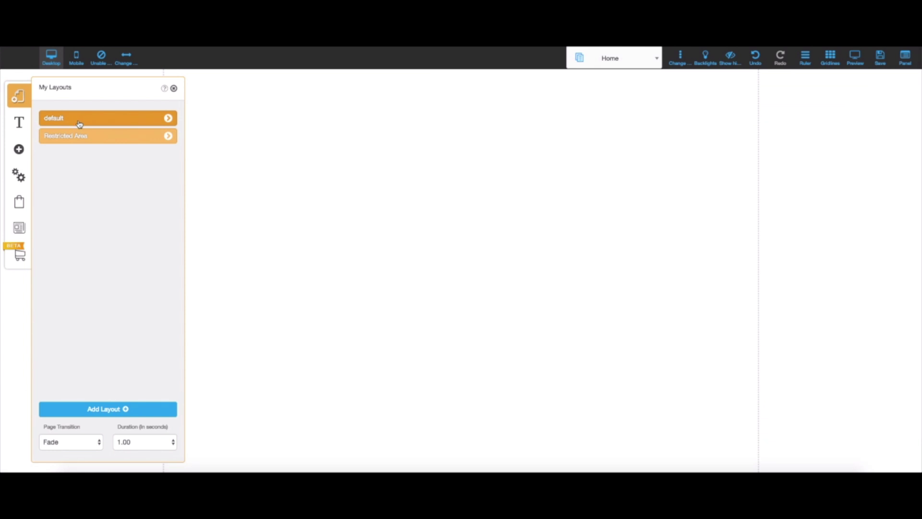
click(175, 89)
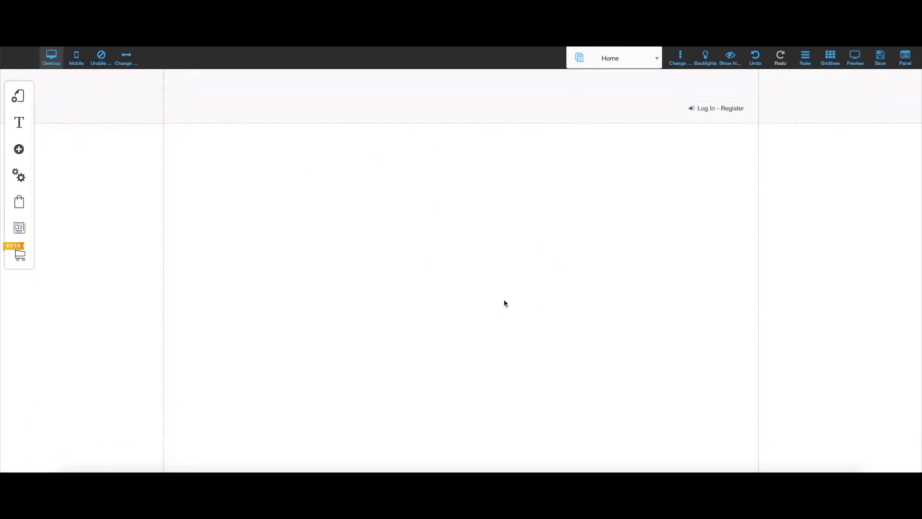
Insert the One Step Checkout template on the Home page.
click(20, 156)
scroll(86, 210, down, 2)
click(132, 407)
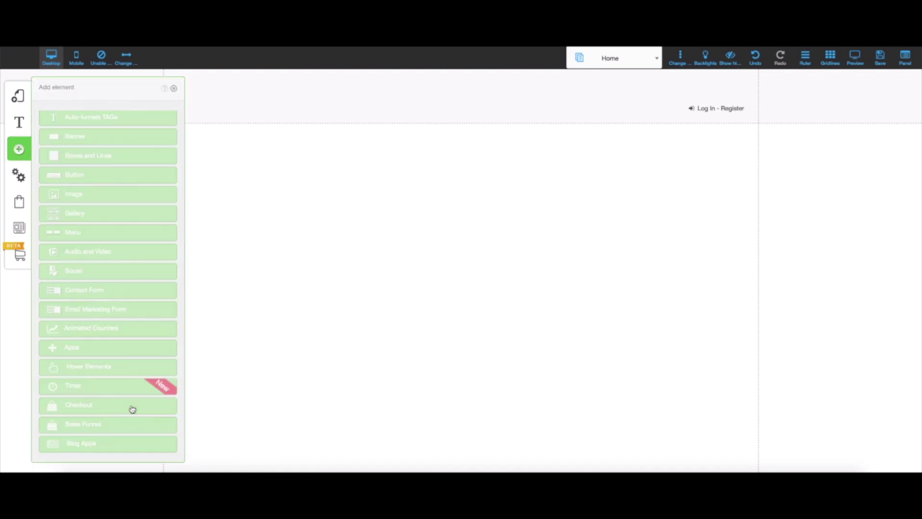
scroll(130, 408, down, 3)
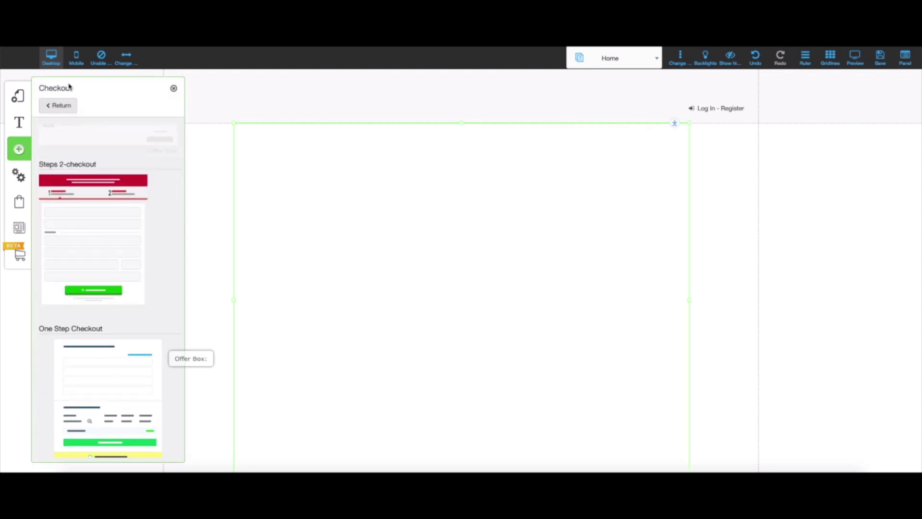
click(174, 89)
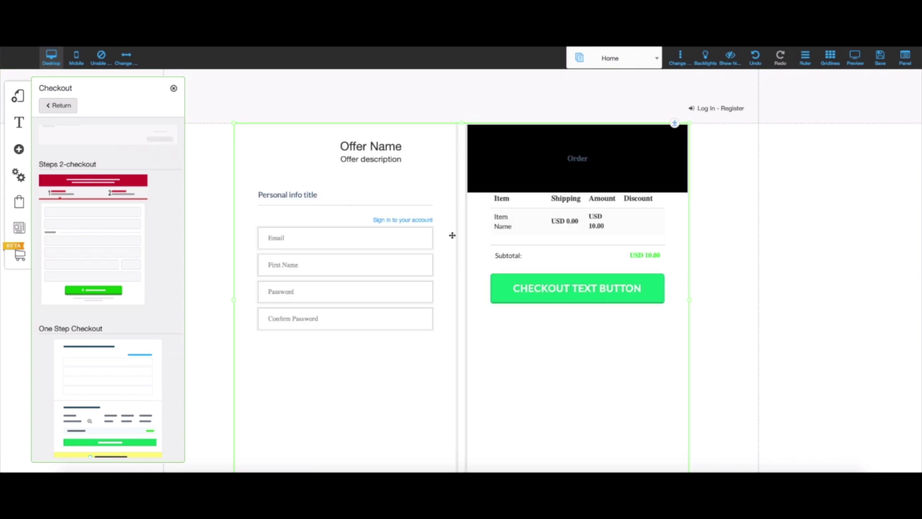
scroll(595, 297, down, 1)
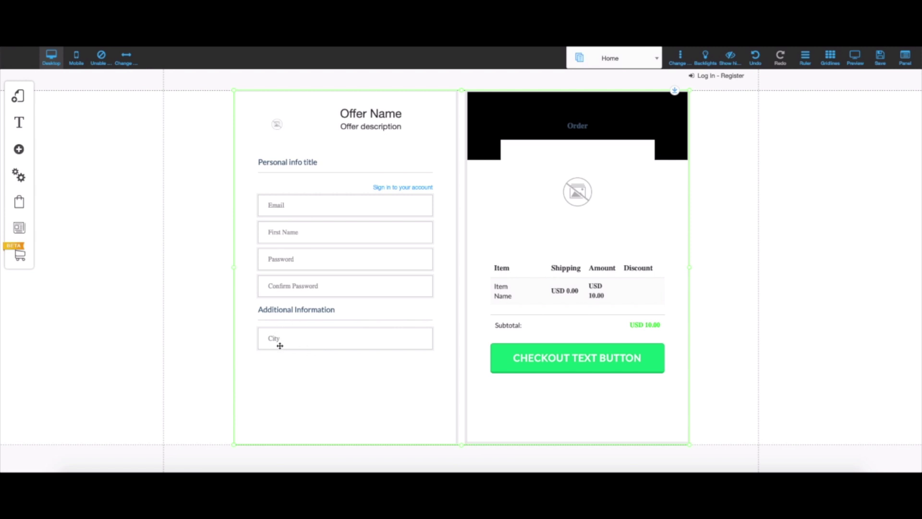
Link the checkout offer to the 'List Example' MailingBoss list and save the offer.
click(453, 263)
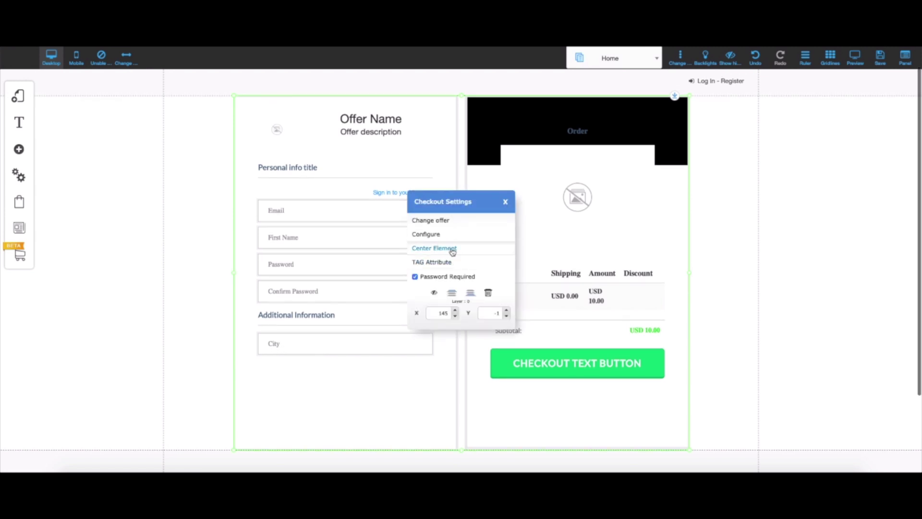
click(439, 221)
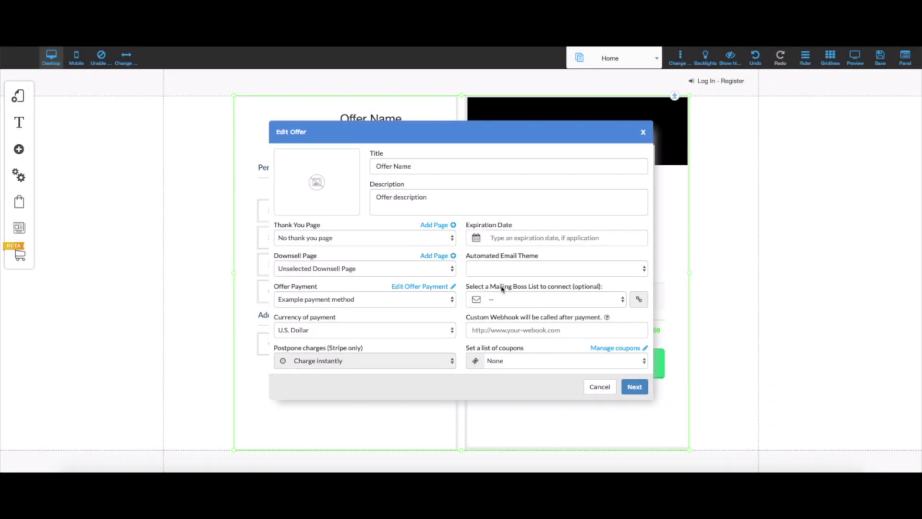
click(549, 301)
click(509, 309)
click(634, 387)
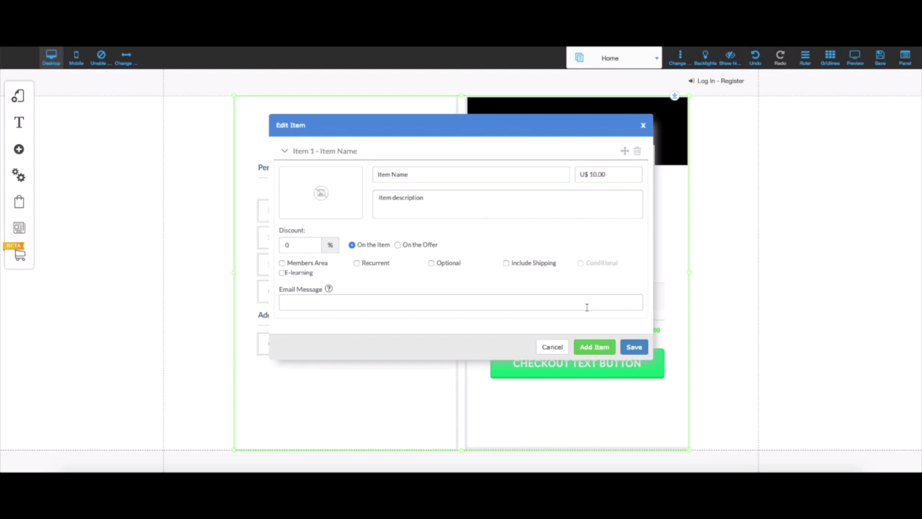
click(634, 347)
click(479, 287)
Tick Members Area on the first item, then cancel to discard the item changes.
click(416, 150)
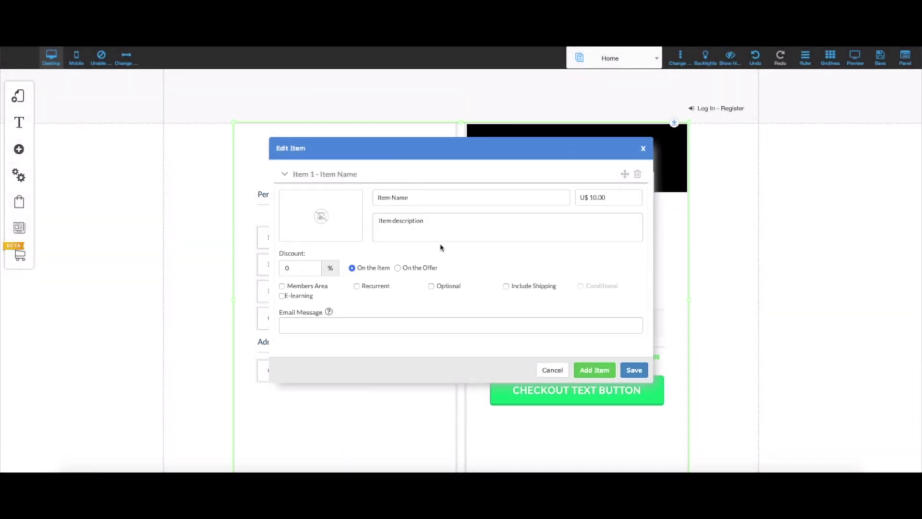
click(283, 287)
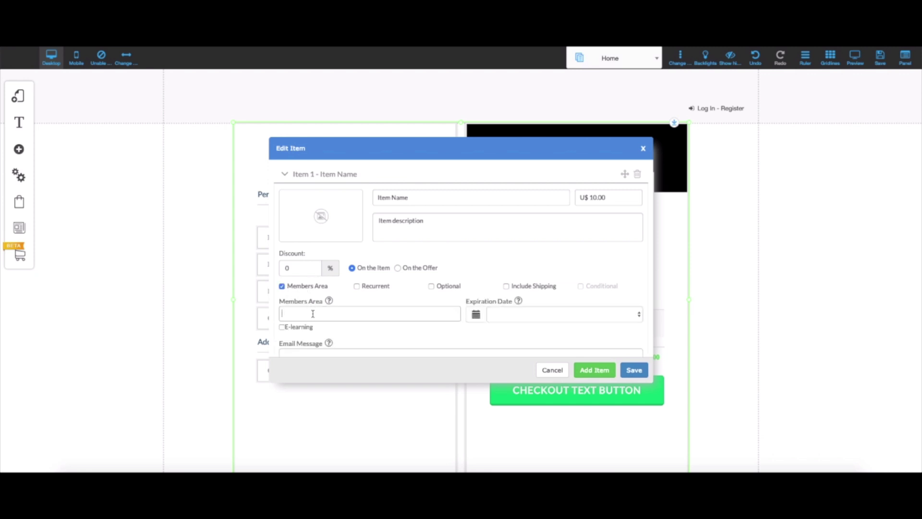
click(553, 370)
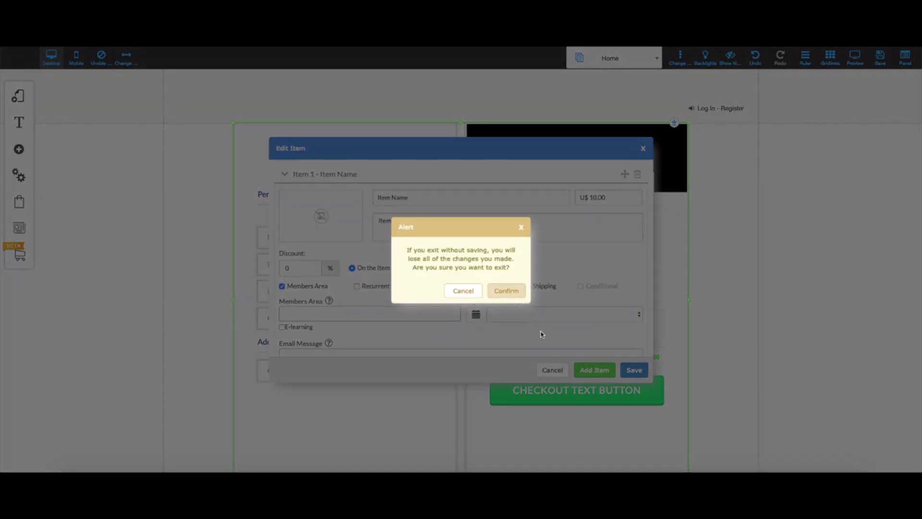
click(507, 294)
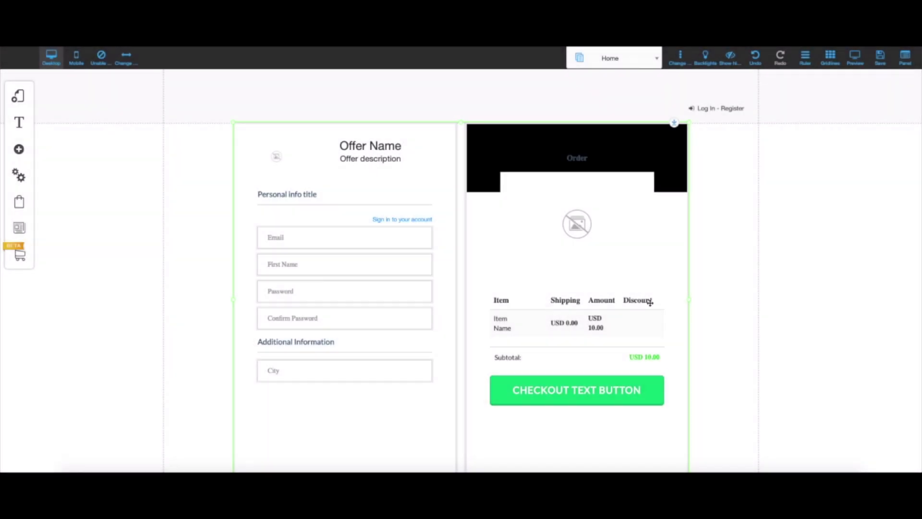